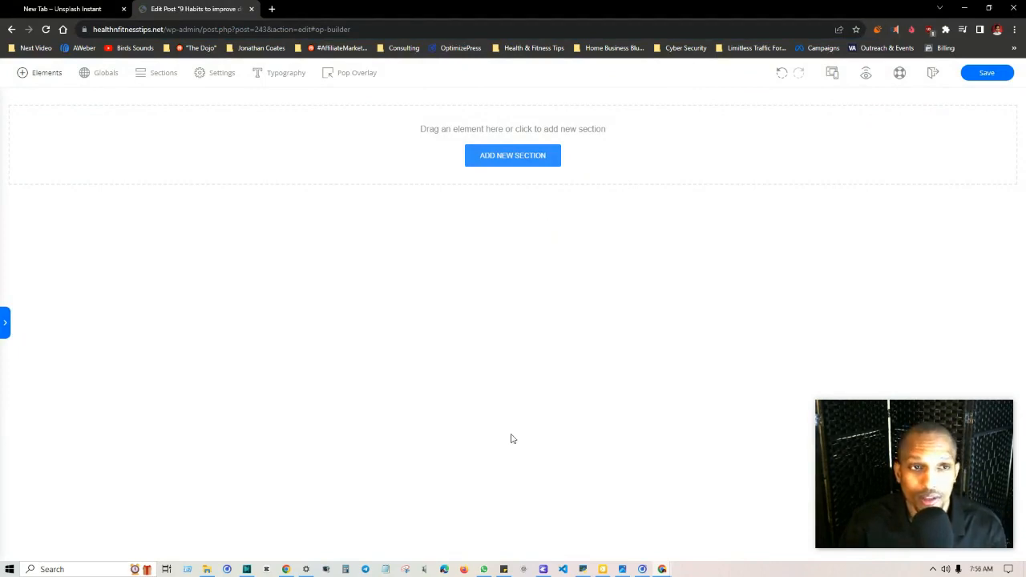
Find the Contact Form element by searching for "contact" and add it to the empty page as a new section
click(23, 75)
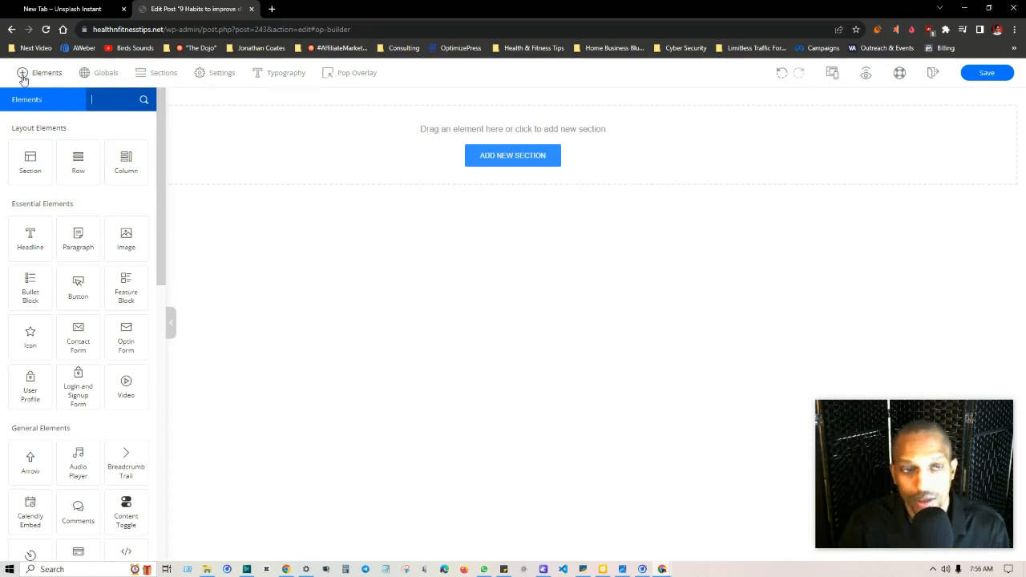
text(c)
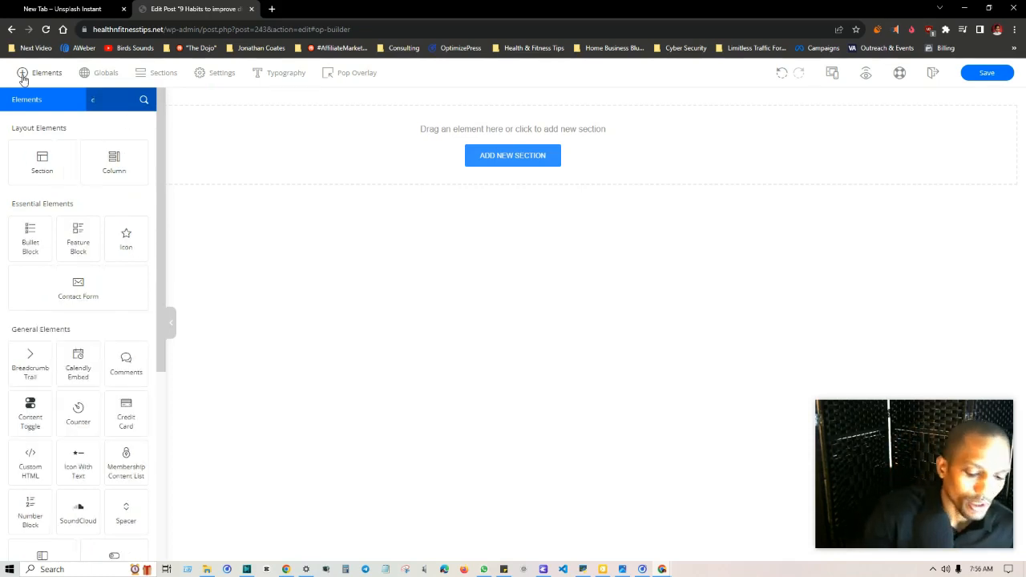
text(ontact)
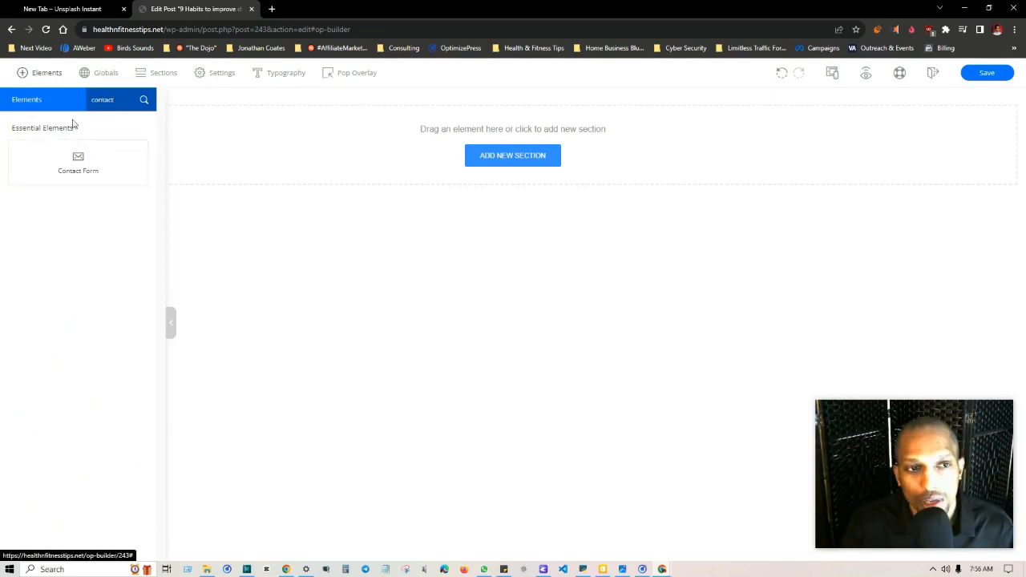
drag(78, 161, 486, 158)
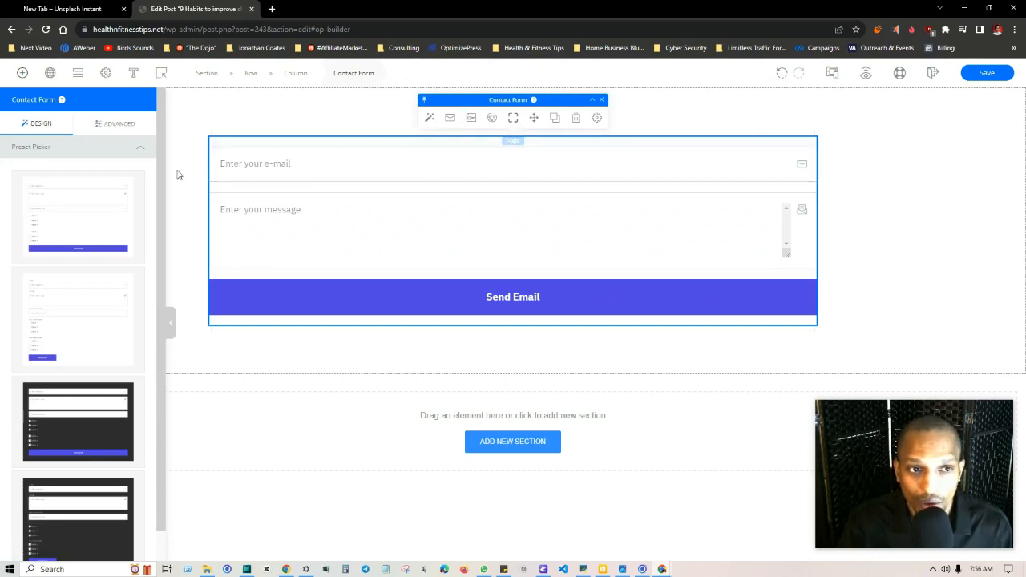
Look through the preset designs available for the contact form
scroll(99, 180, down, 1)
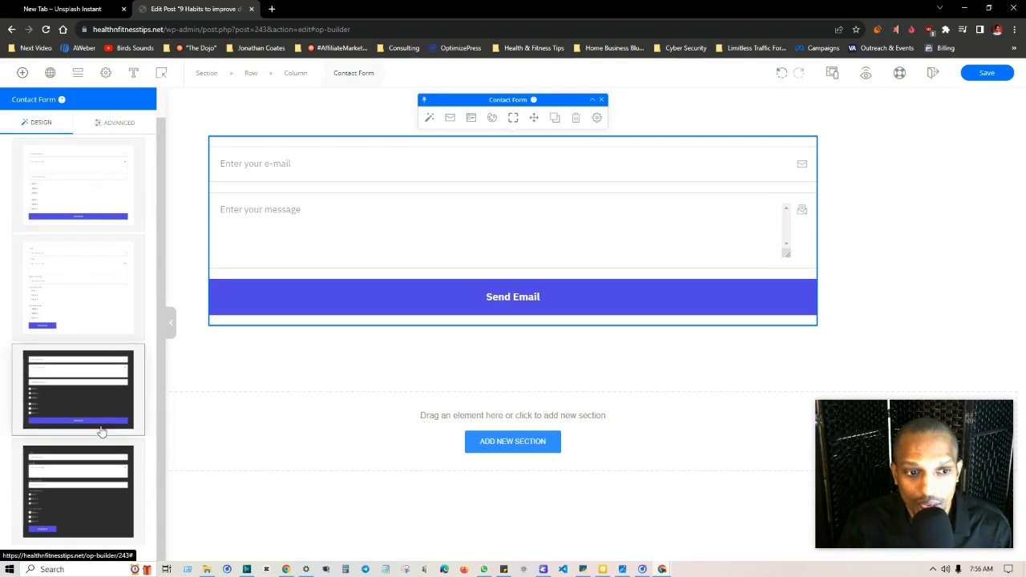
click(105, 463)
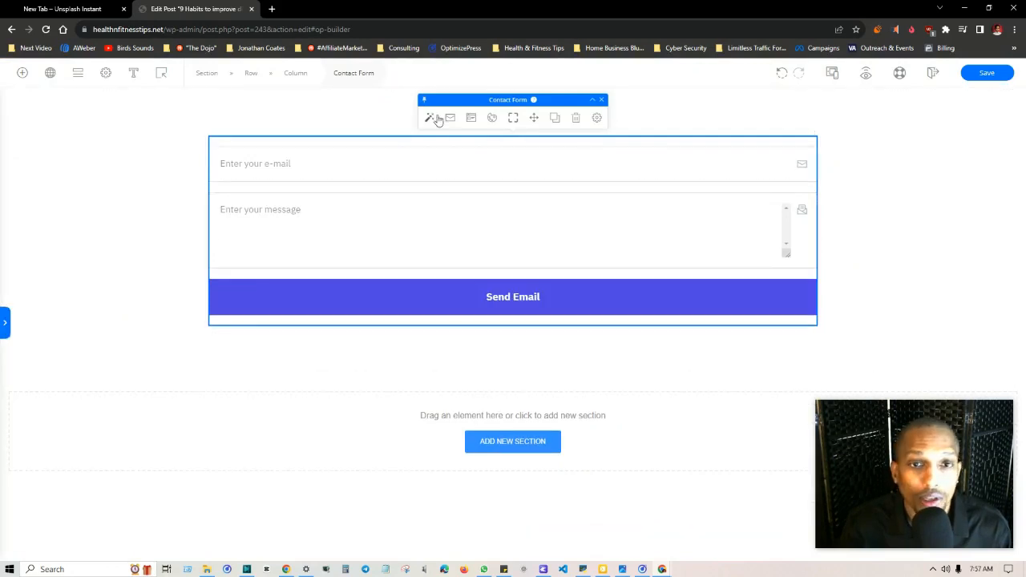
click(430, 117)
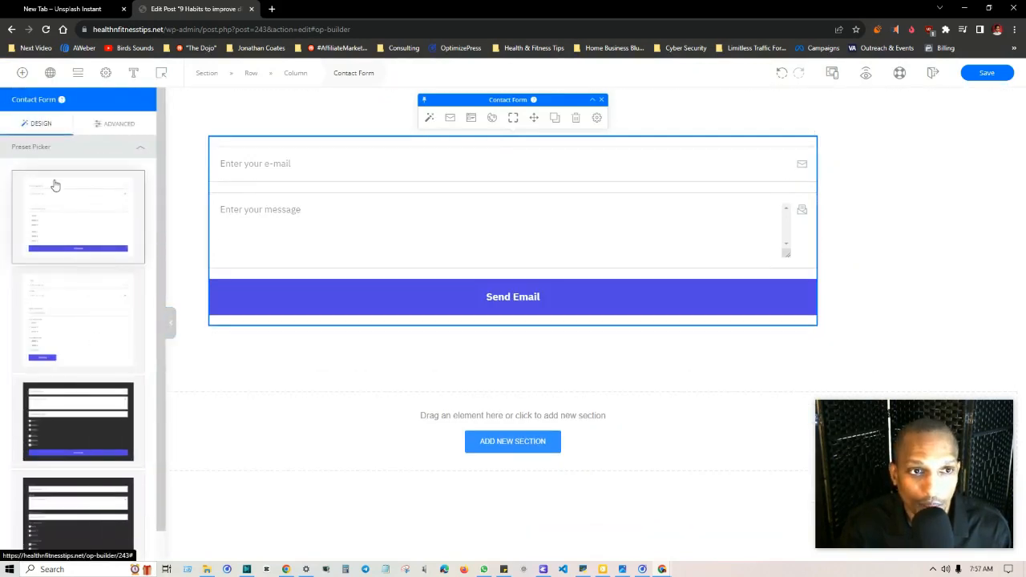
scroll(73, 211, down, 2)
scroll(89, 361, up, 2)
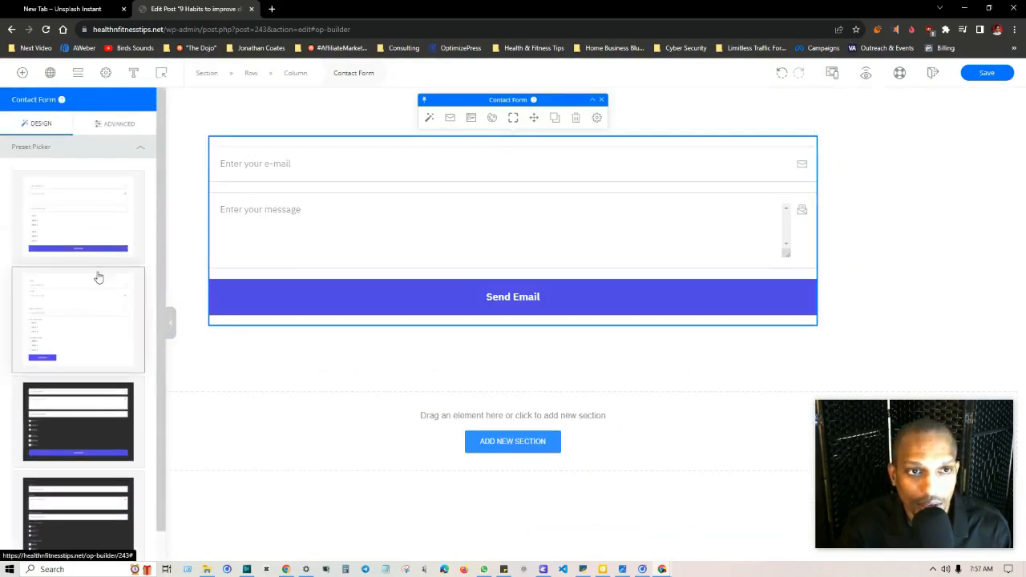
Try the Message field above the E-mail field in the form's field order and restore E-mail to first place
click(115, 131)
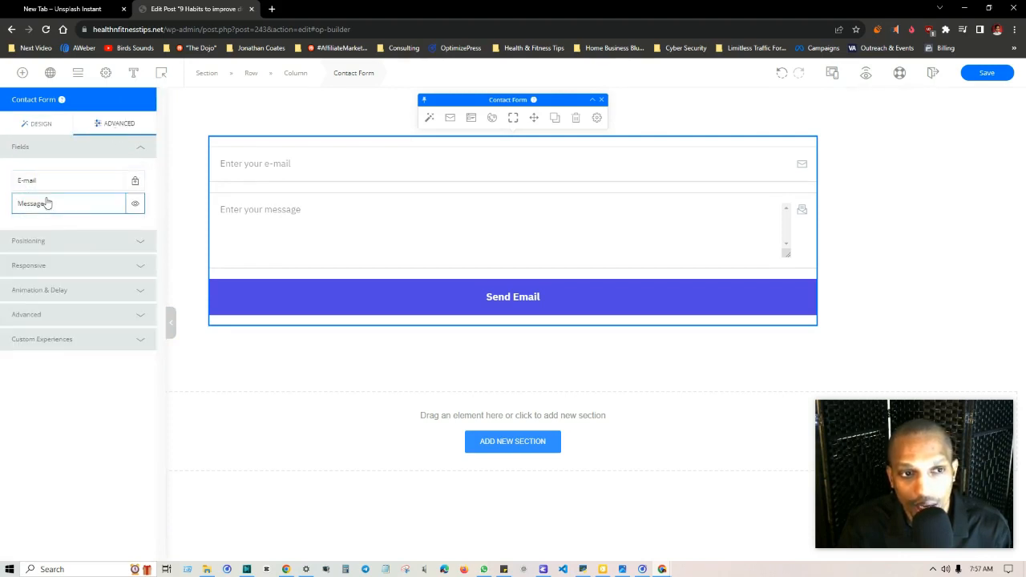
drag(51, 181, 48, 211)
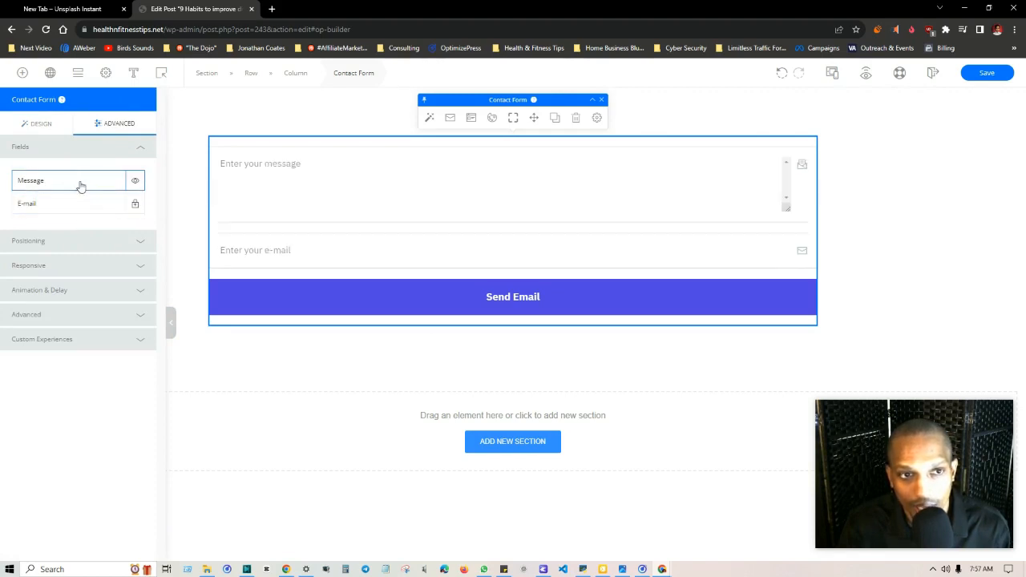
drag(72, 181, 69, 207)
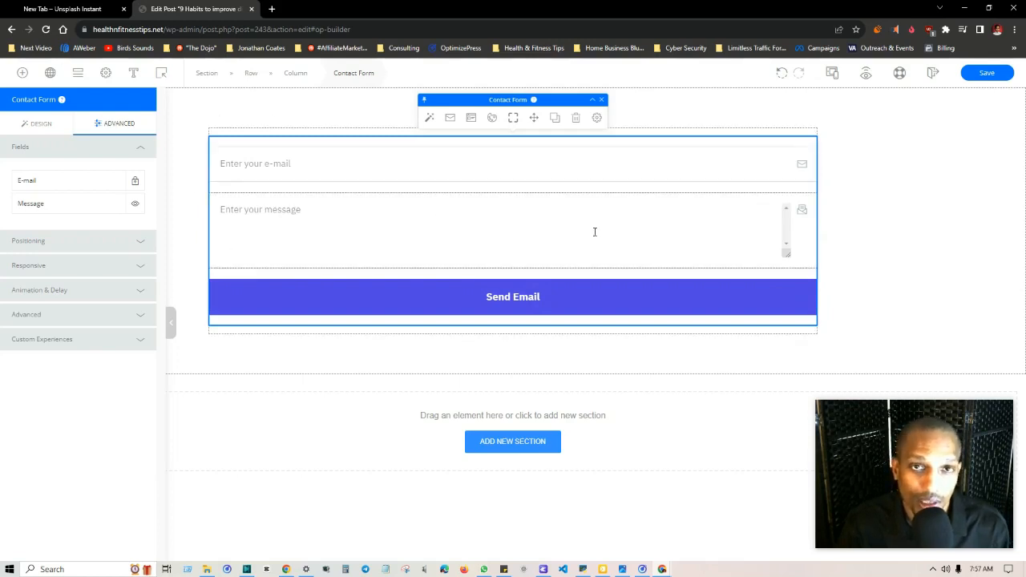
Edit the contact form's integration, keep the admin email, add First name and Last name to the form fields, and proceed to the extra fields
click(450, 118)
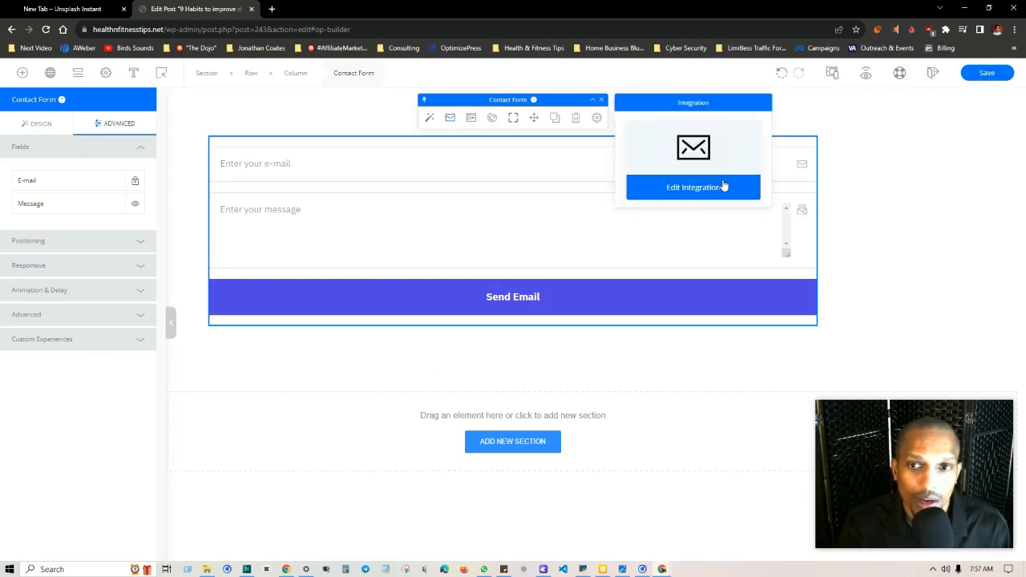
click(706, 189)
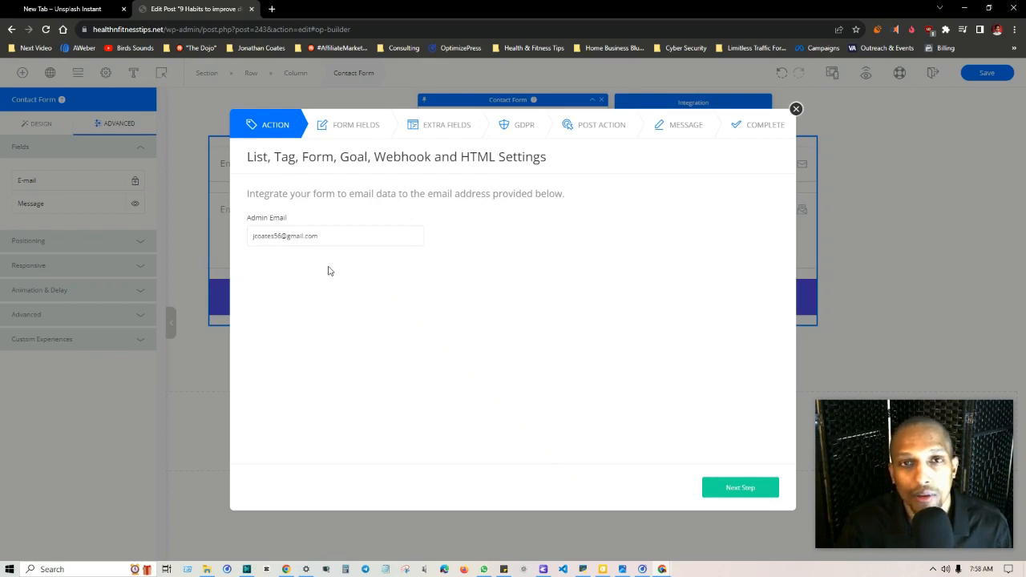
click(742, 487)
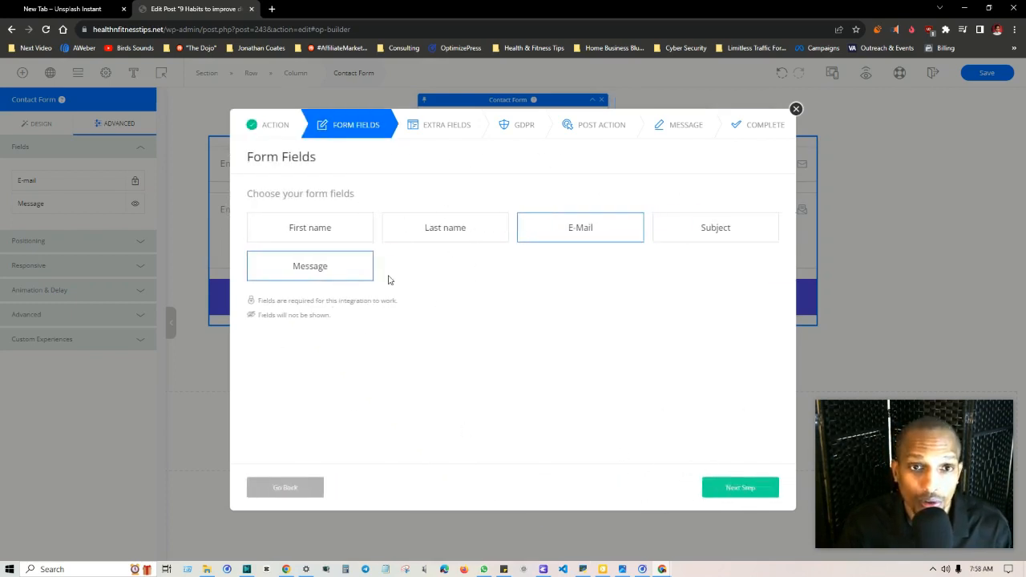
click(315, 229)
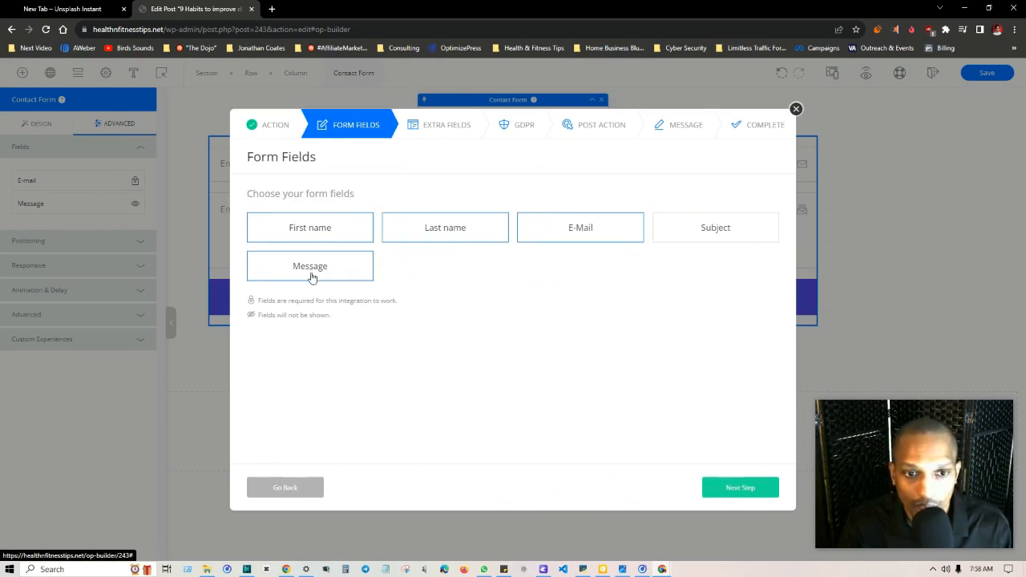
click(765, 488)
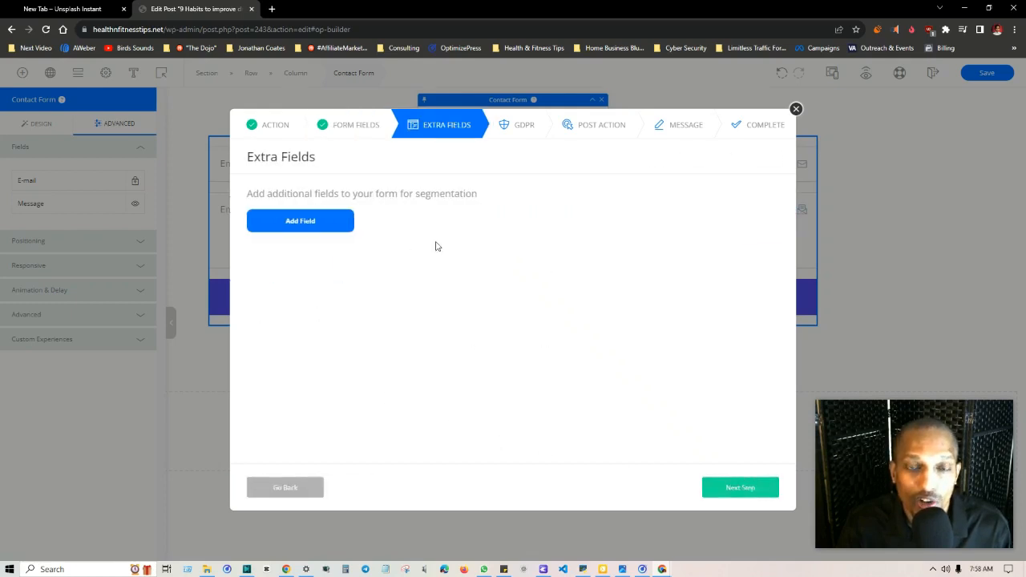
Add an extra field of type Checkbox with the label "Samurai Choices"
click(331, 222)
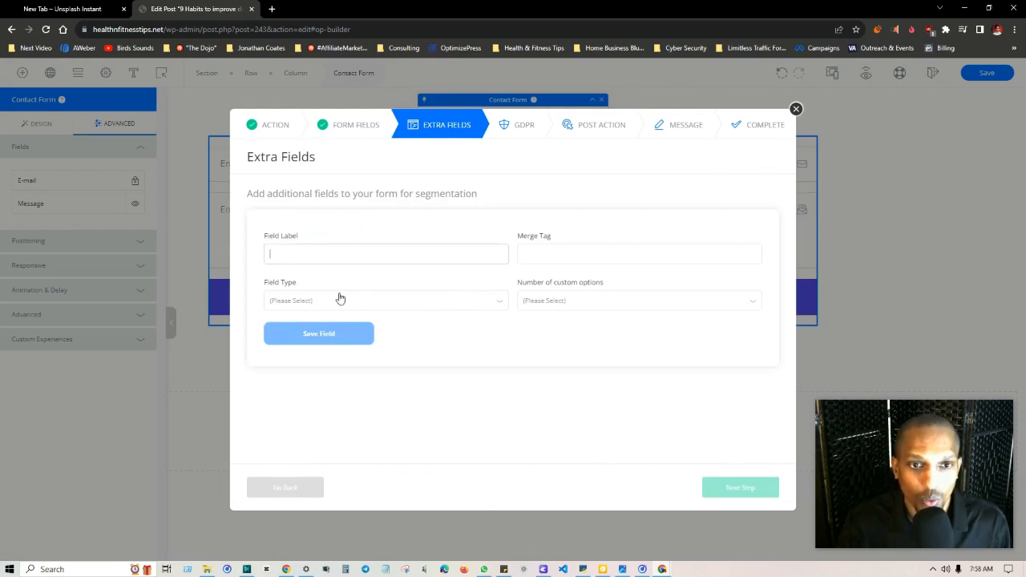
click(312, 298)
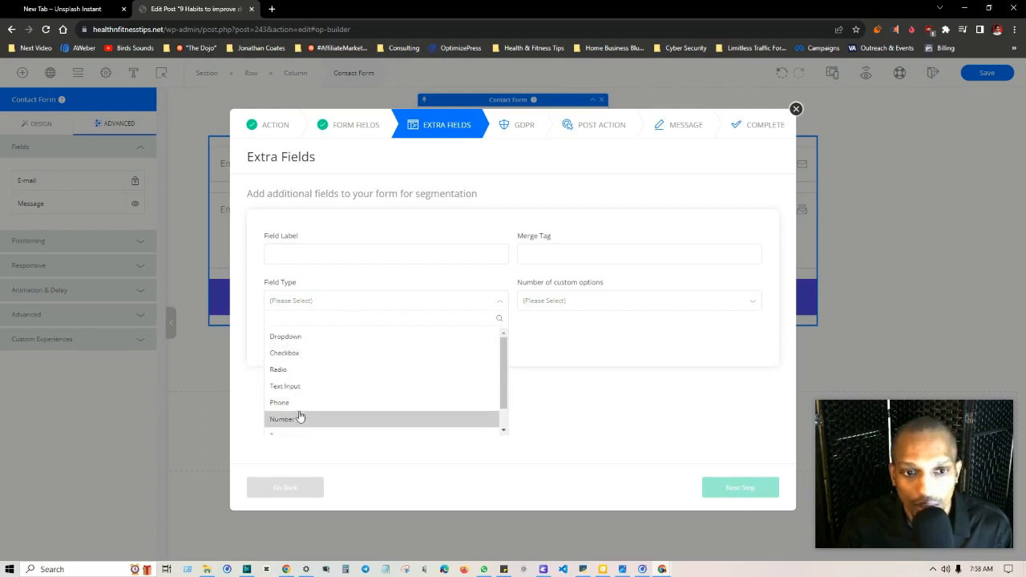
scroll(310, 418, down, 1)
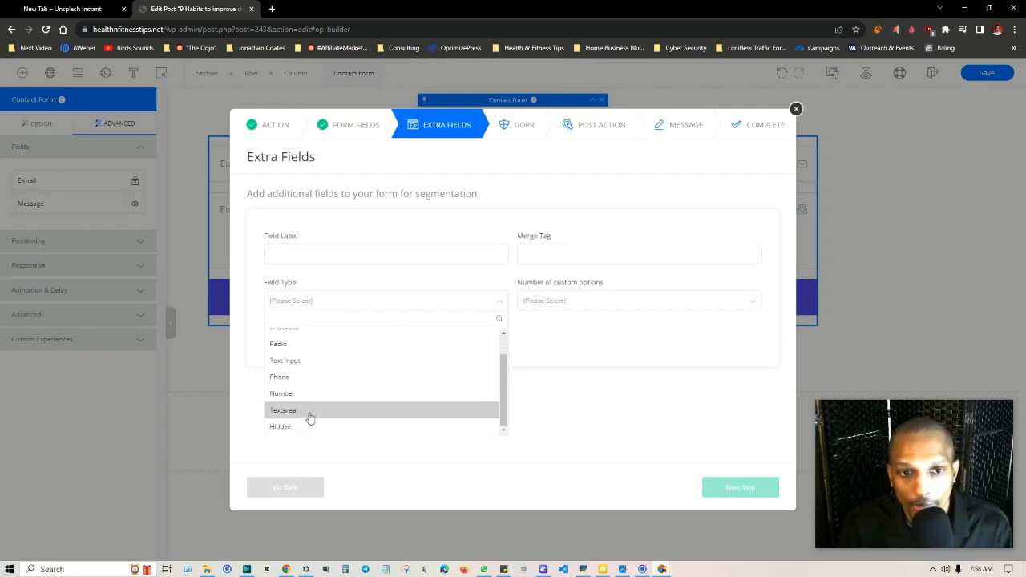
scroll(316, 410, up, 1)
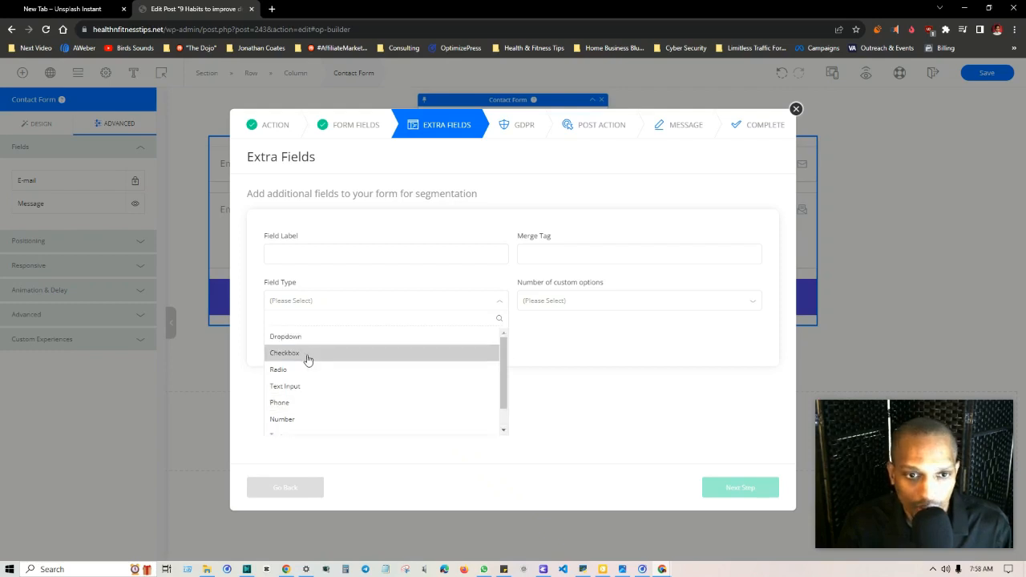
click(307, 358)
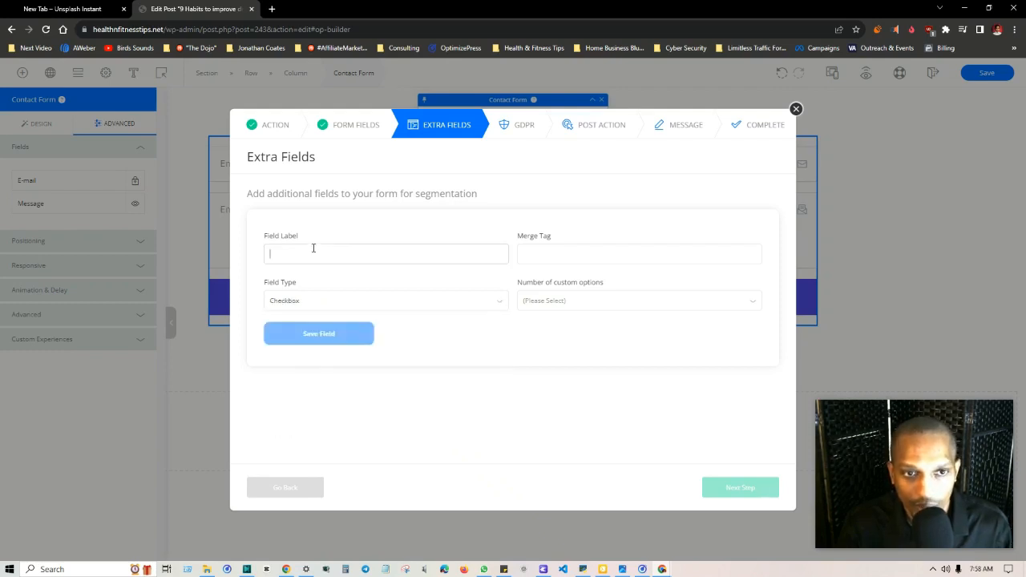
text(S)
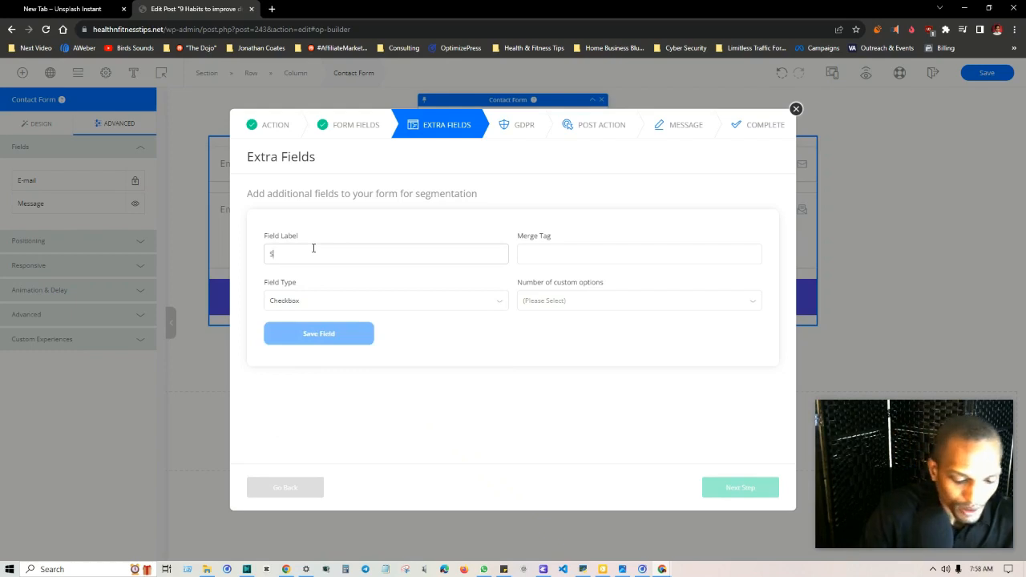
text(amurai)
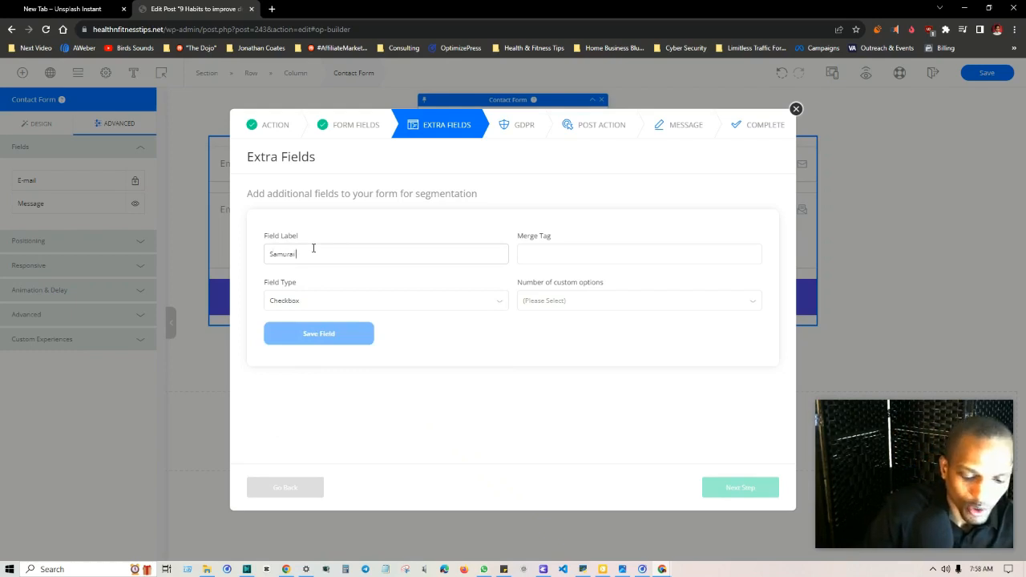
text( Choices)
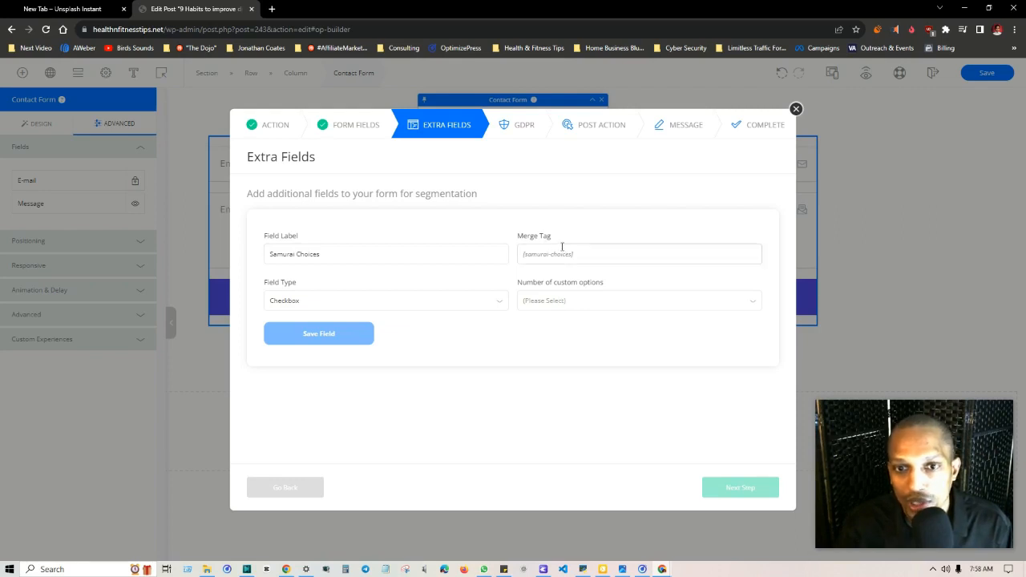
Set the number of custom options for the Samurai Choices field to 10, keeping its generated merge tag
click(555, 302)
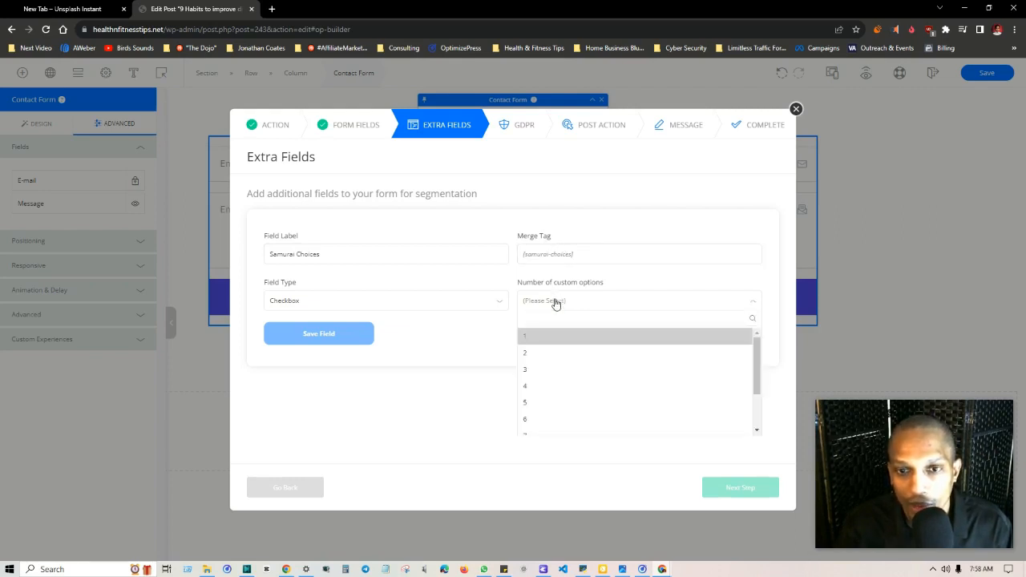
drag(596, 254, 534, 258)
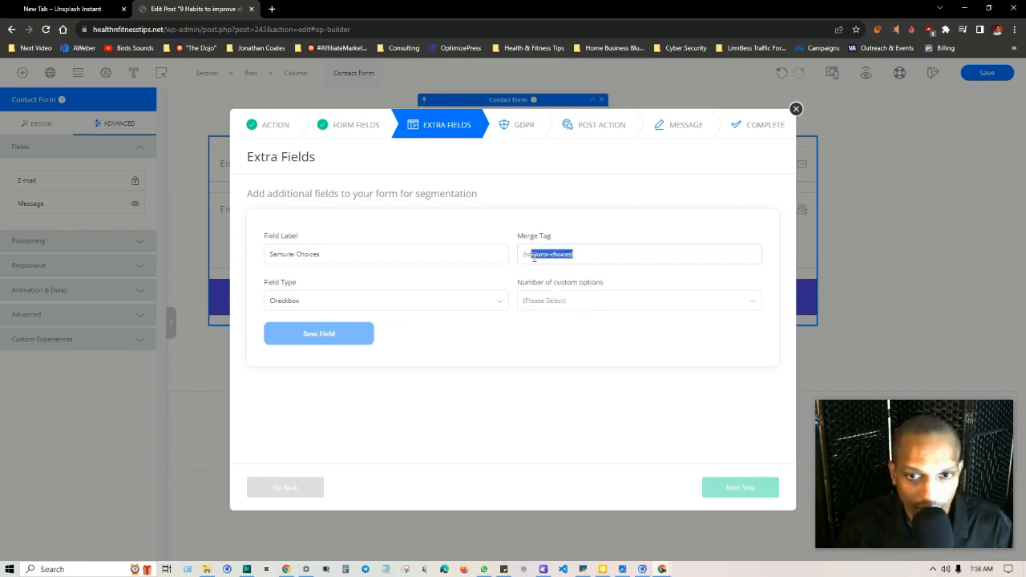
click(579, 253)
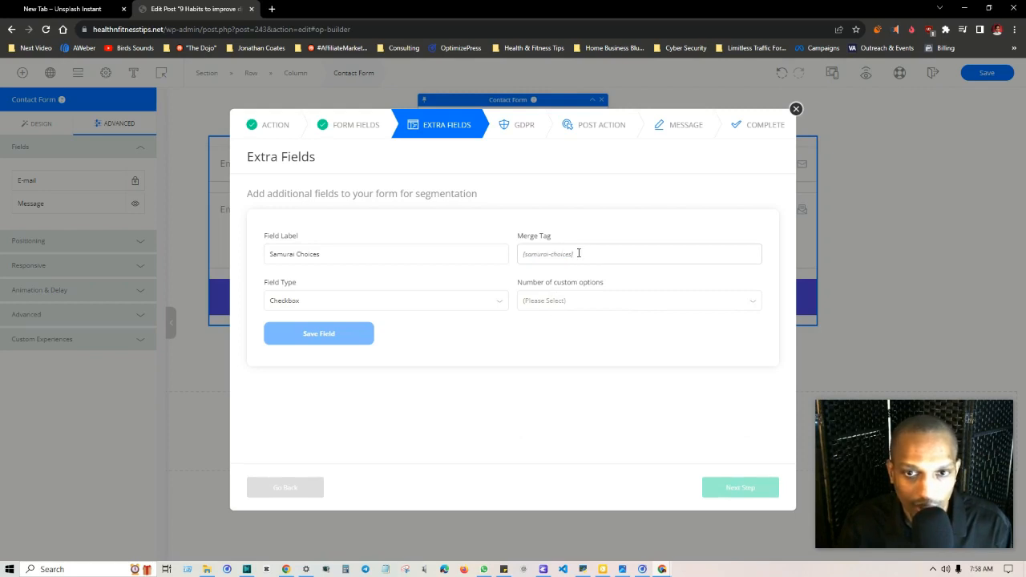
click(579, 307)
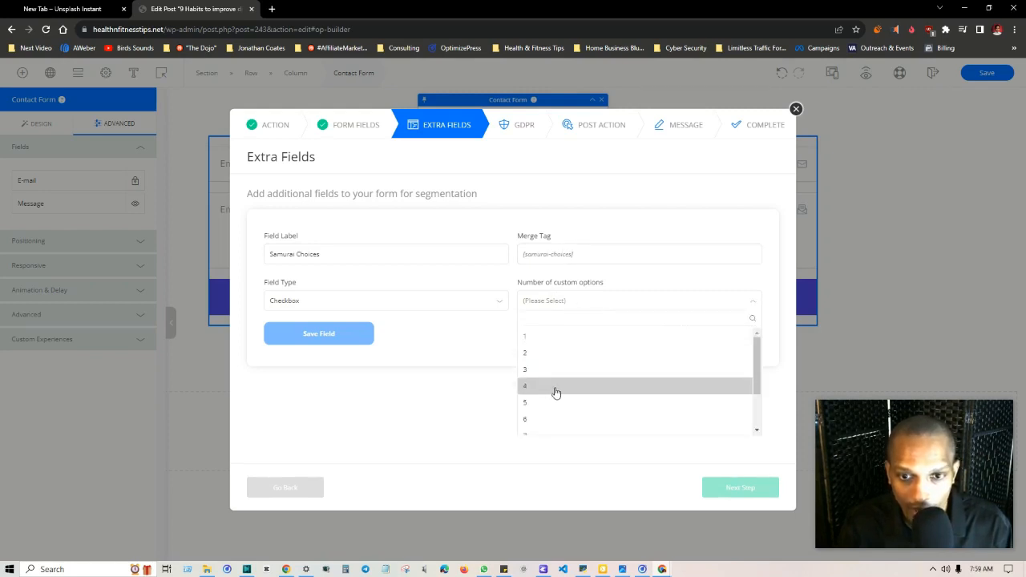
scroll(548, 420, down, 3)
click(545, 426)
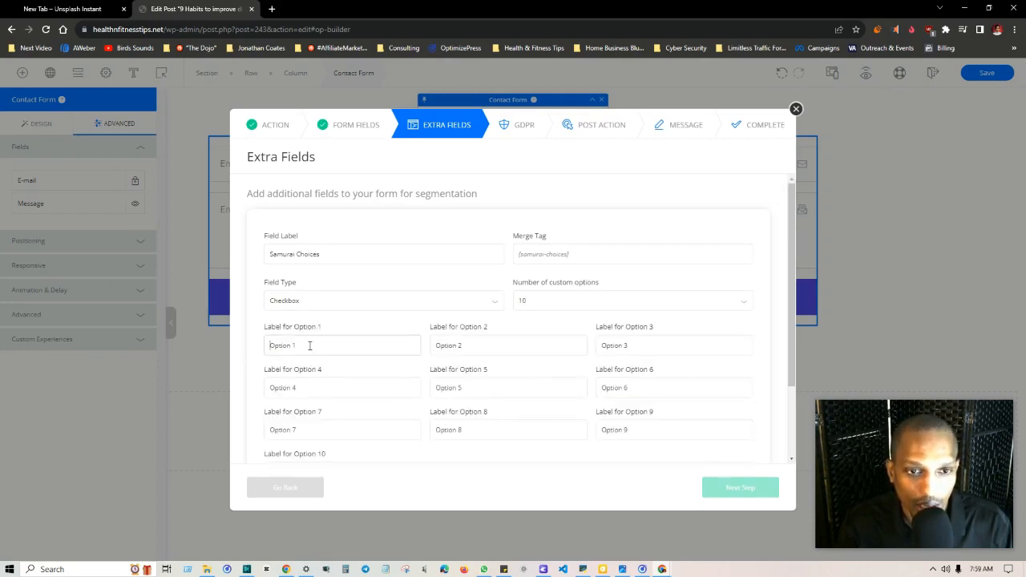
Review the ten option labels, keep their default names, and save the Samurai Choices field
drag(309, 345, 255, 349)
click(623, 346)
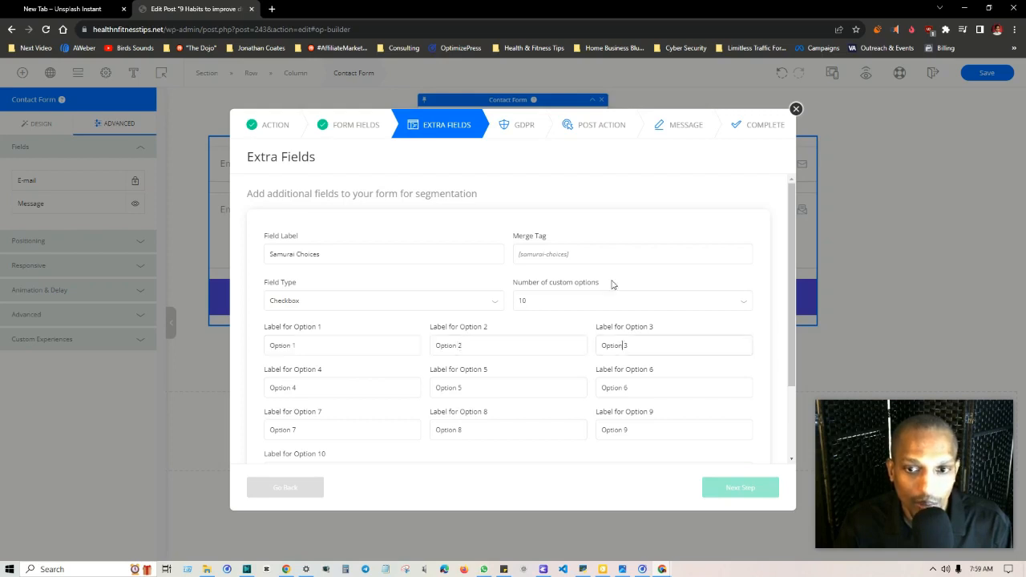
click(493, 412)
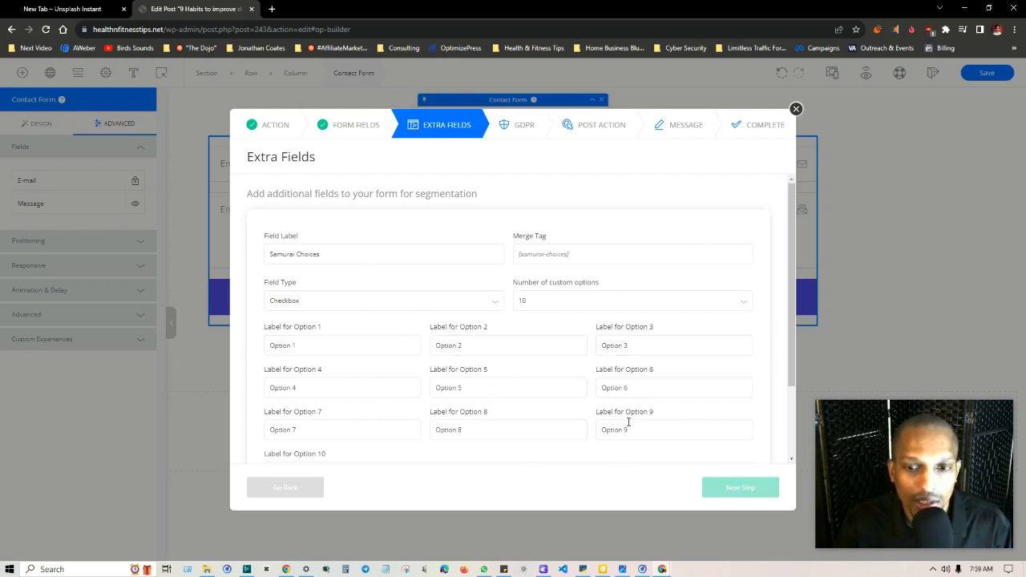
drag(636, 389, 586, 388)
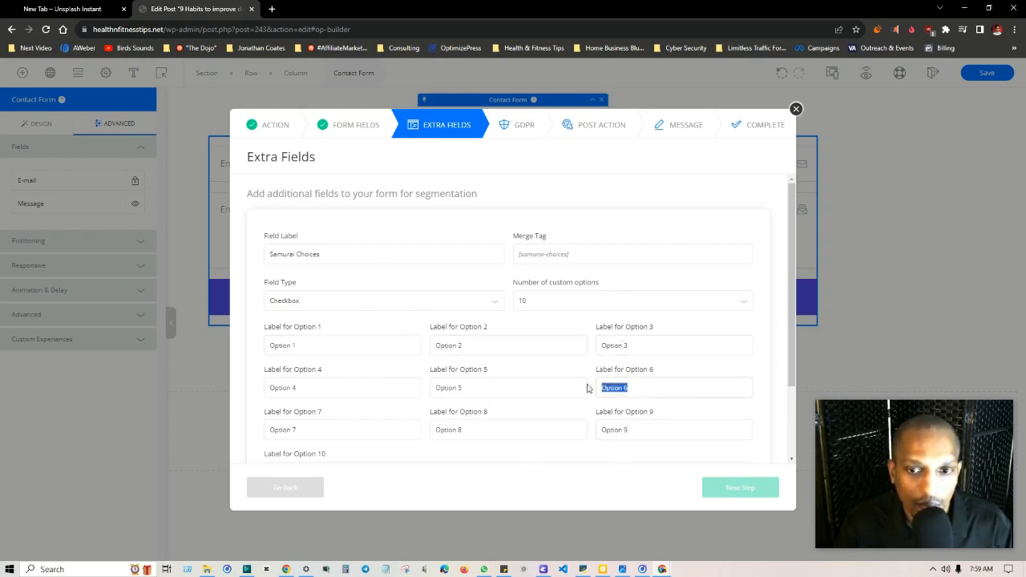
click(640, 346)
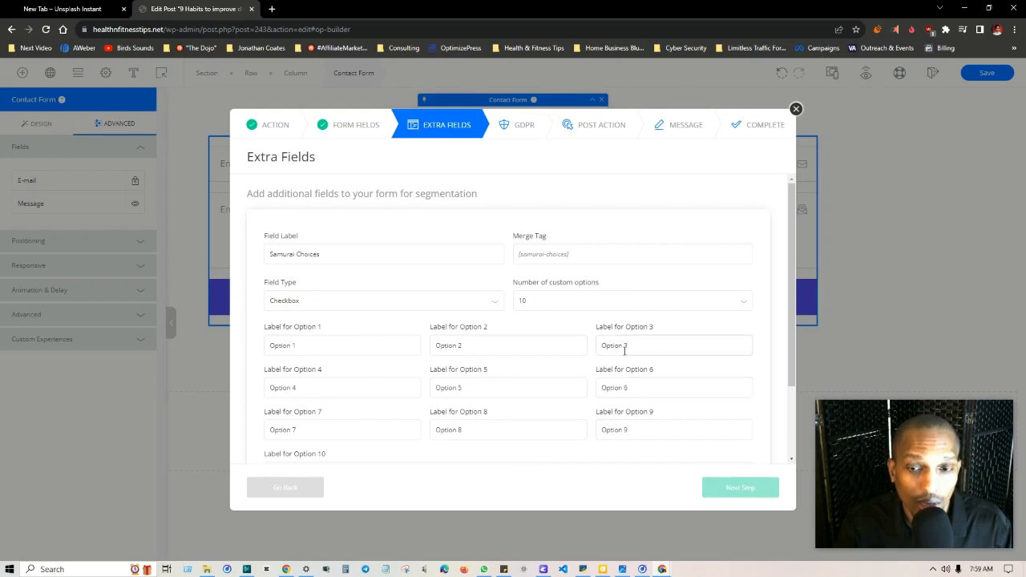
scroll(573, 293, down, 2)
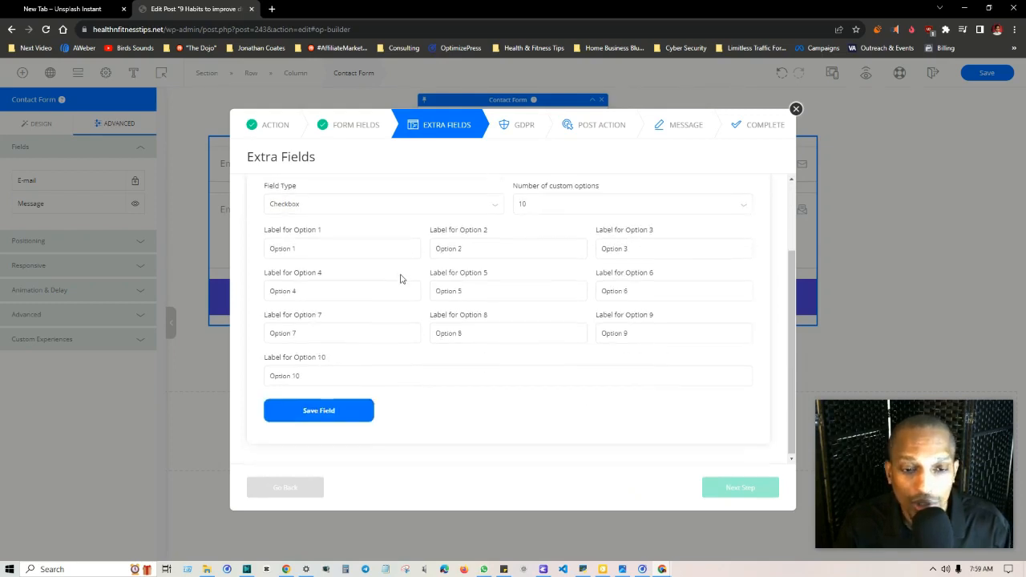
click(344, 414)
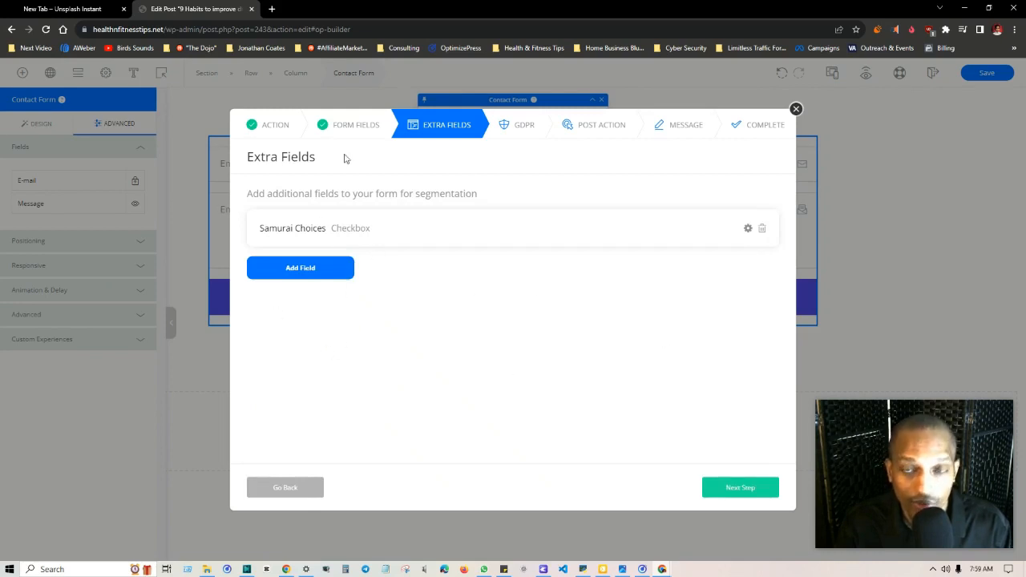
Add an extra field of type Phone with the label "Phone" and save it
click(290, 269)
click(309, 346)
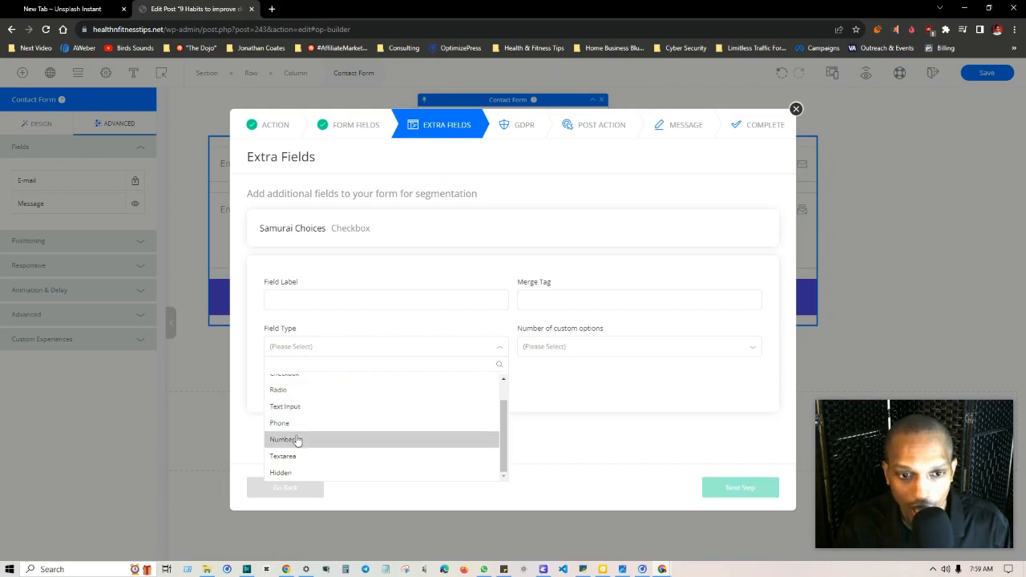
click(329, 424)
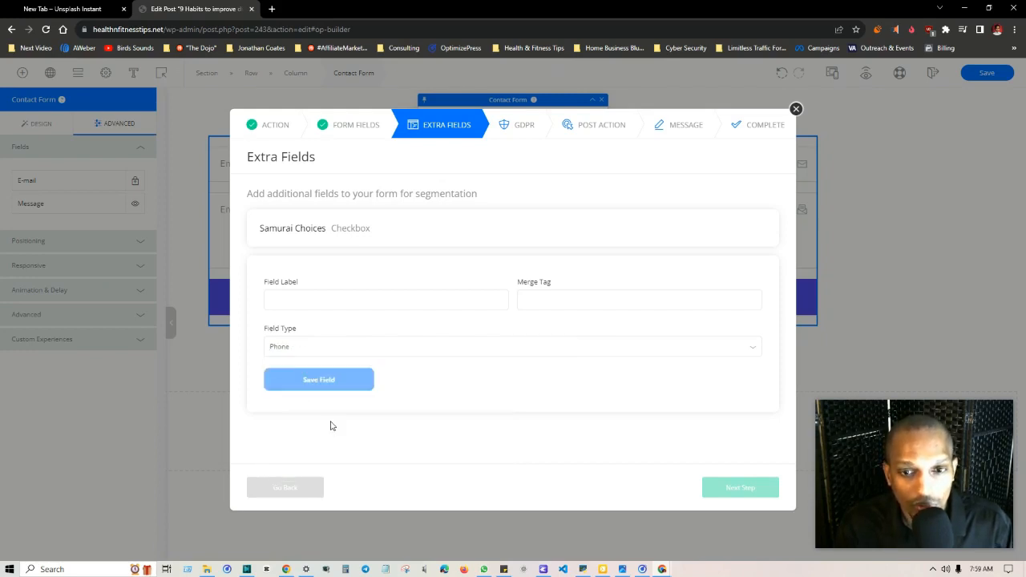
click(321, 300)
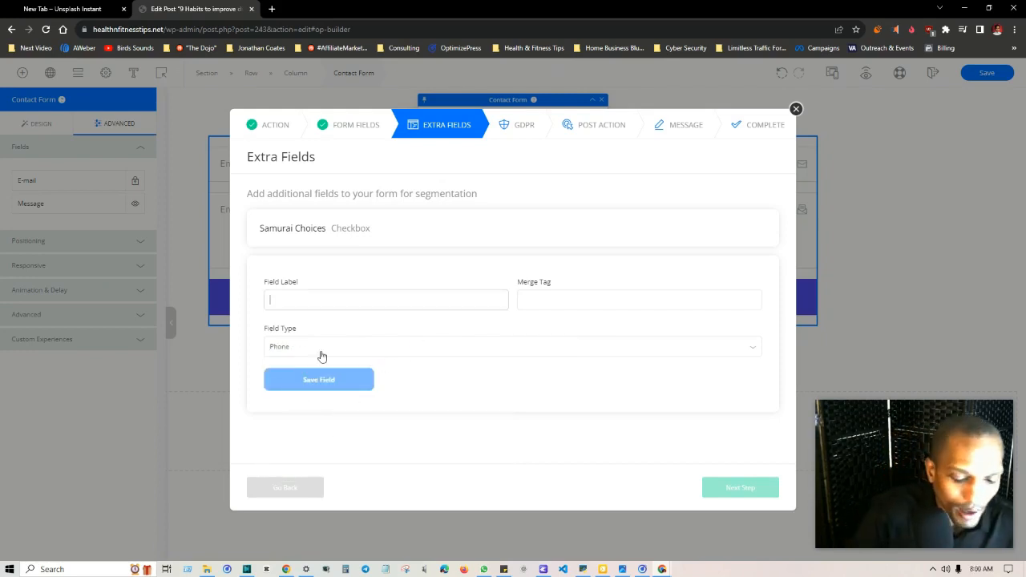
text(Phone)
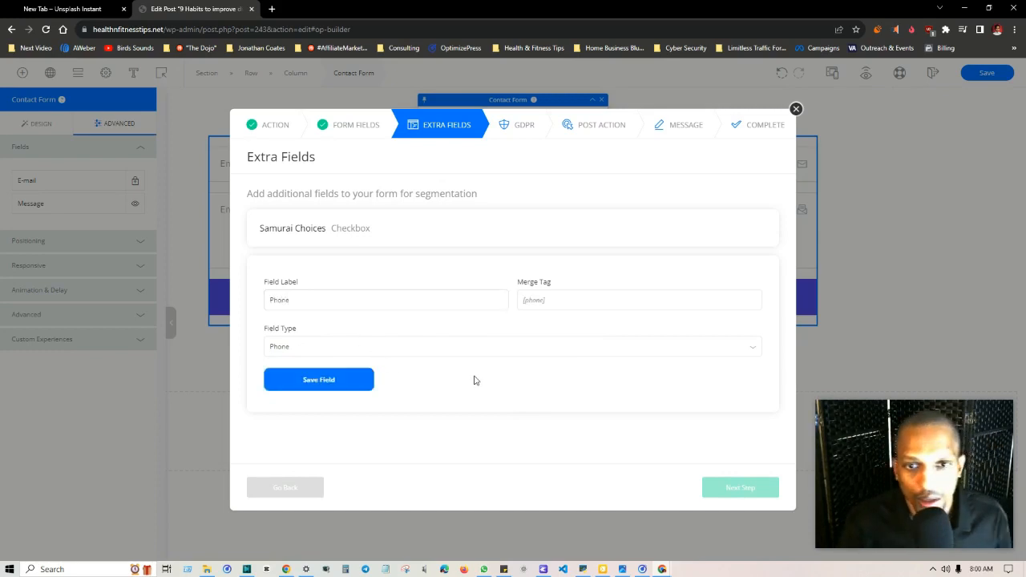
click(351, 379)
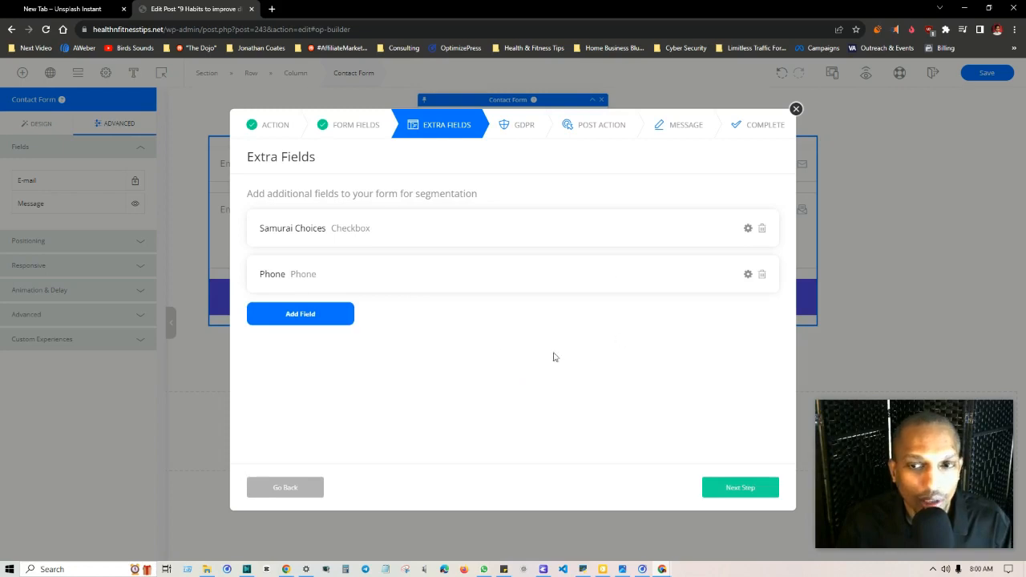
Leave the GDPR consent features off and set the form's post action to show the pop overlay Overlay 5
click(748, 487)
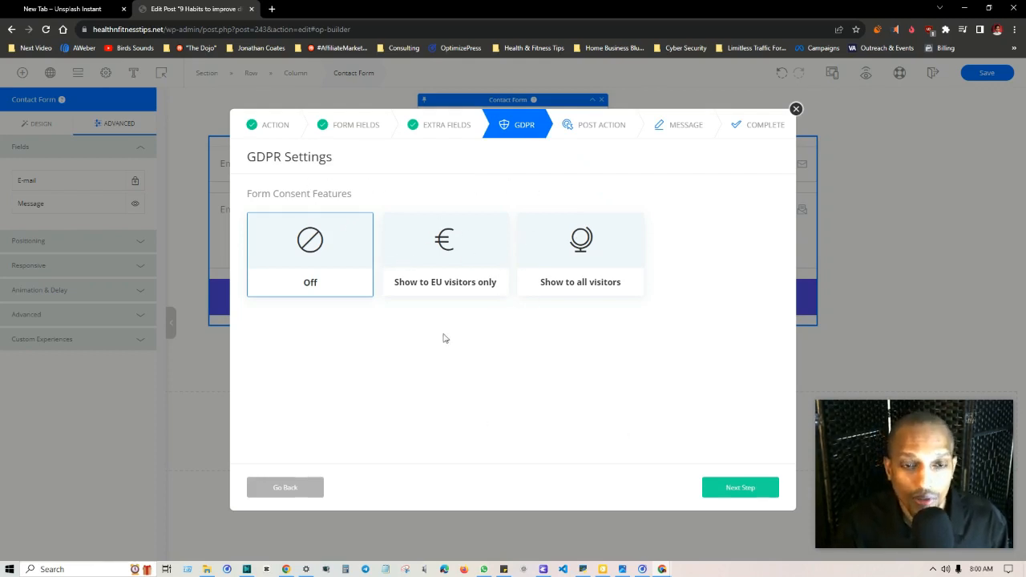
click(740, 488)
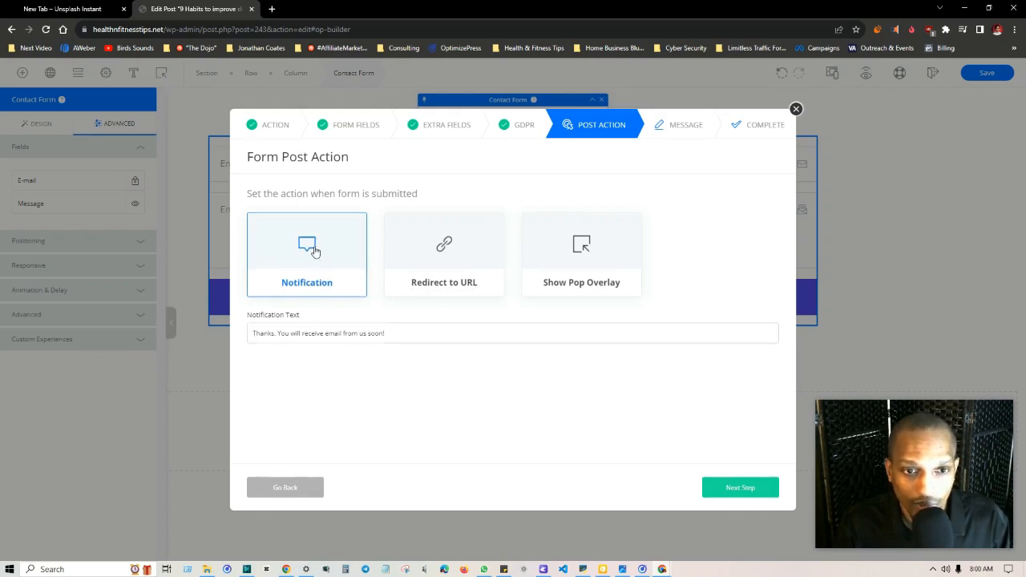
drag(403, 332, 263, 332)
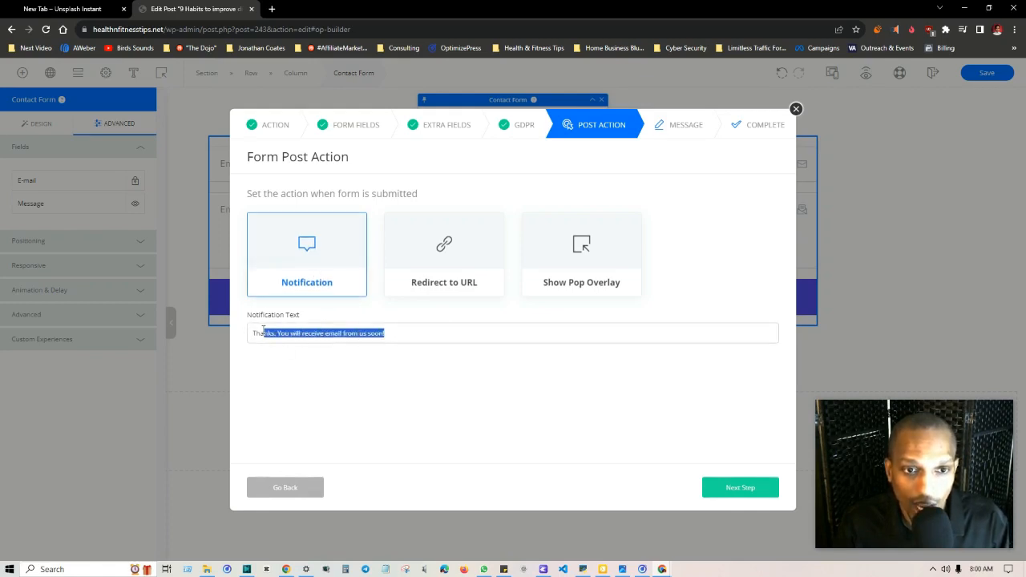
click(402, 338)
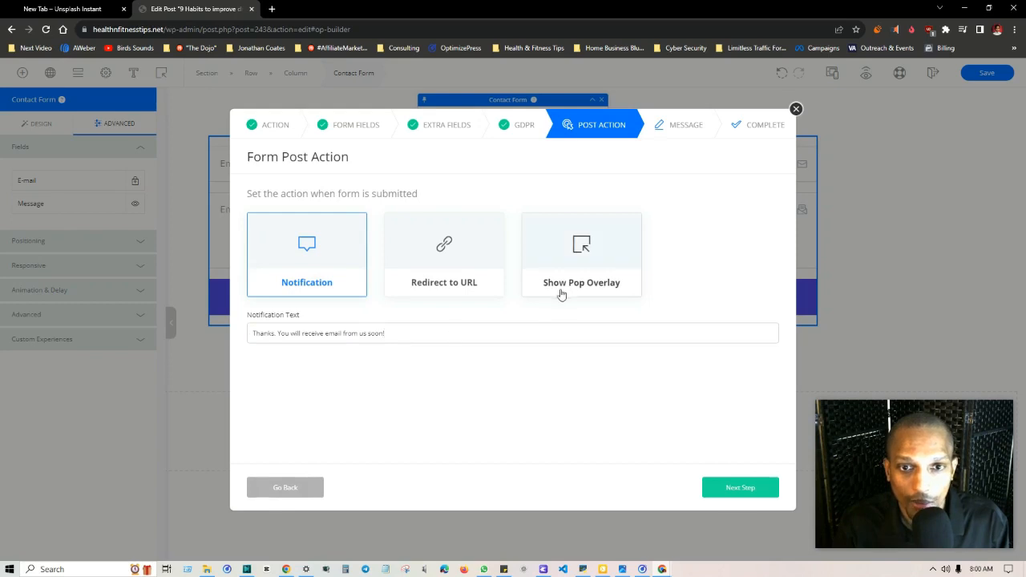
click(585, 241)
click(284, 334)
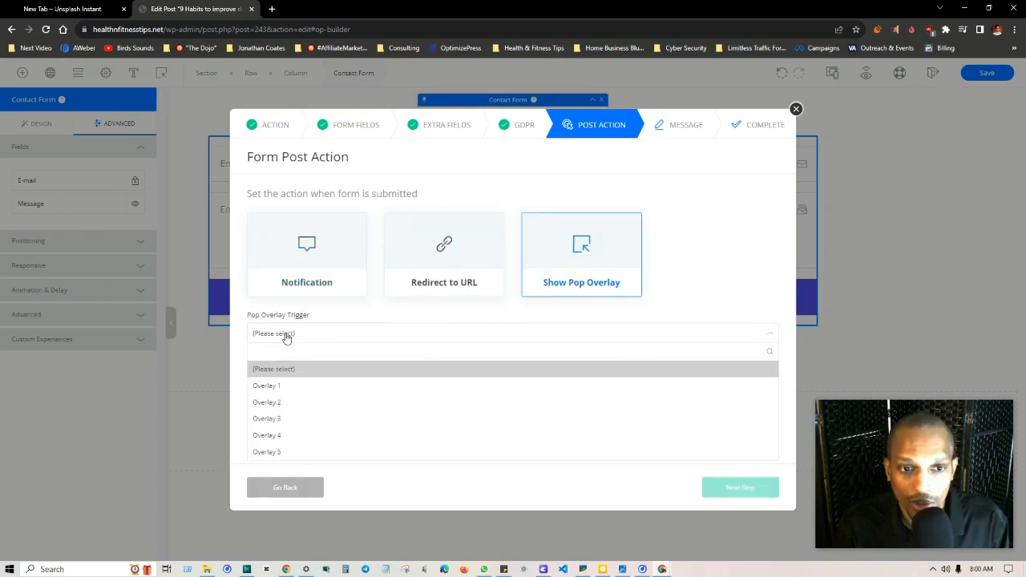
click(282, 454)
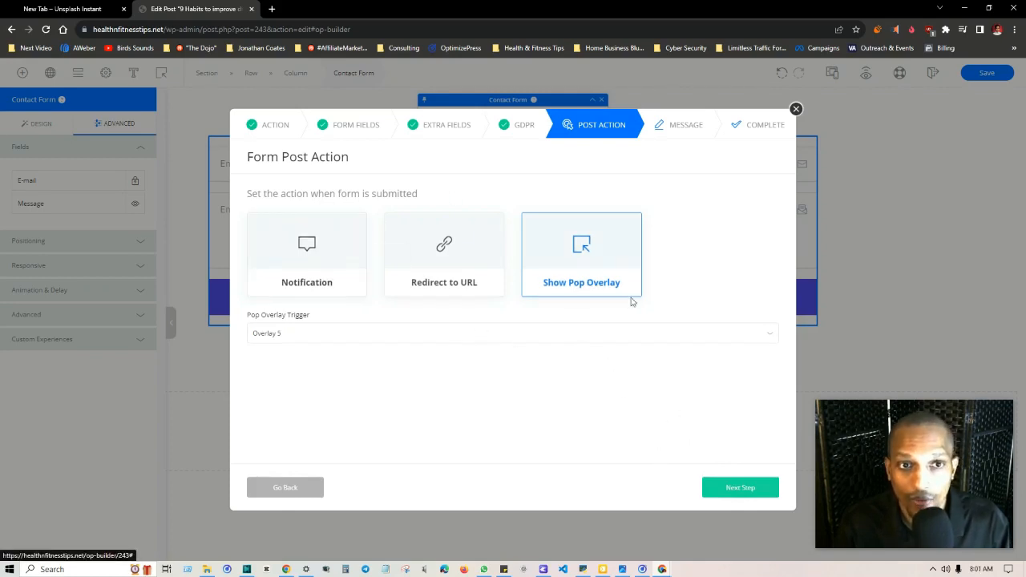
click(741, 489)
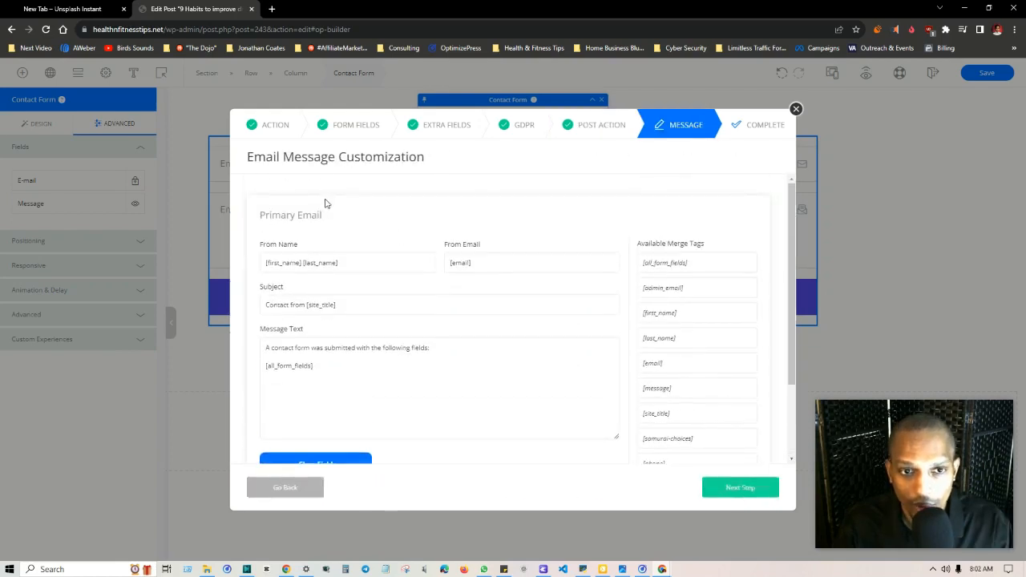
Review the primary email's sender, subject, message text and available merge tags
scroll(329, 273, down, 3)
scroll(412, 248, up, 3)
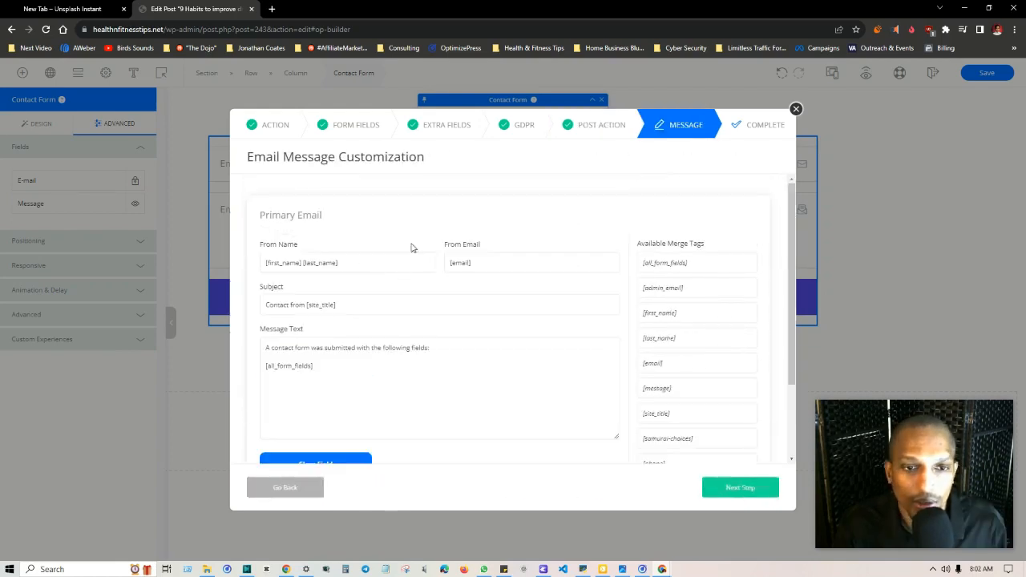
scroll(345, 255, down, 3)
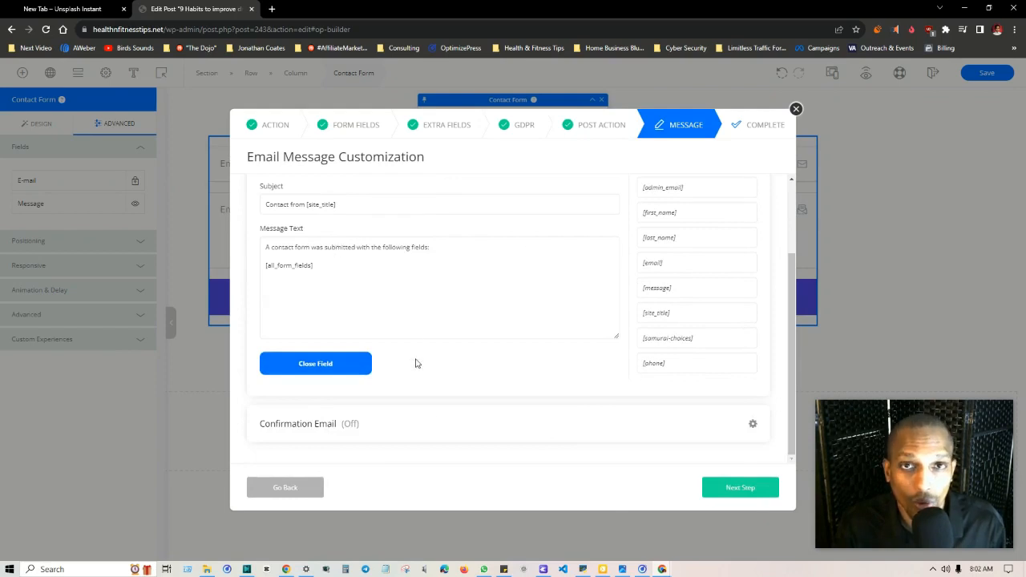
scroll(561, 288, up, 3)
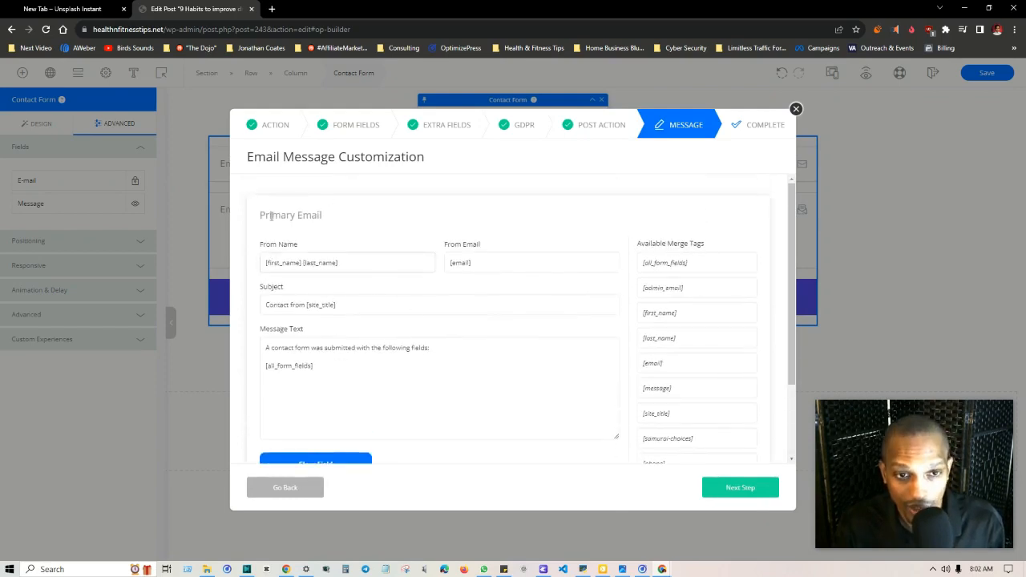
scroll(449, 303, down, 3)
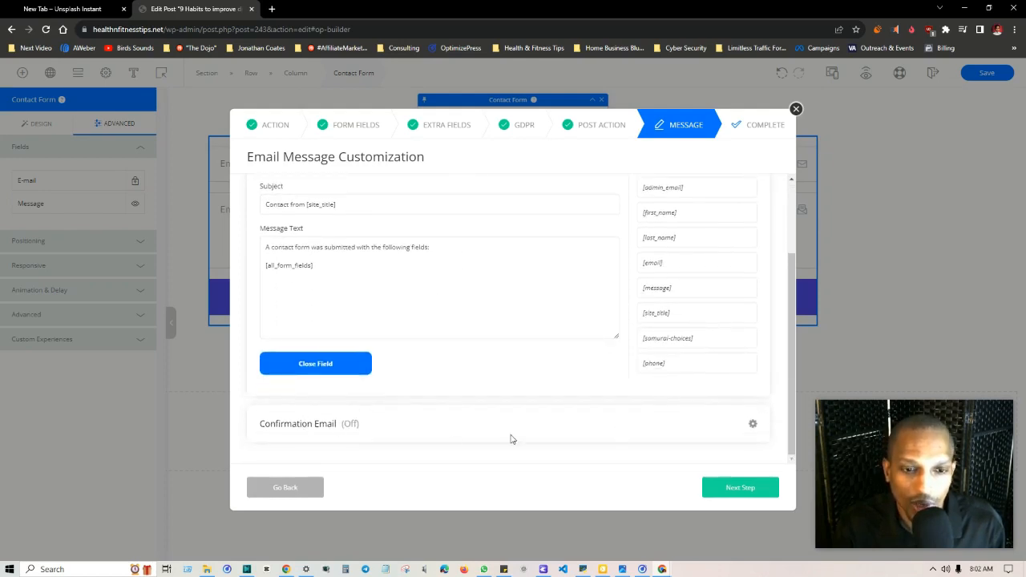
Turn on the confirmation email, review its default sender, subject and message text, and turn it off again
click(753, 425)
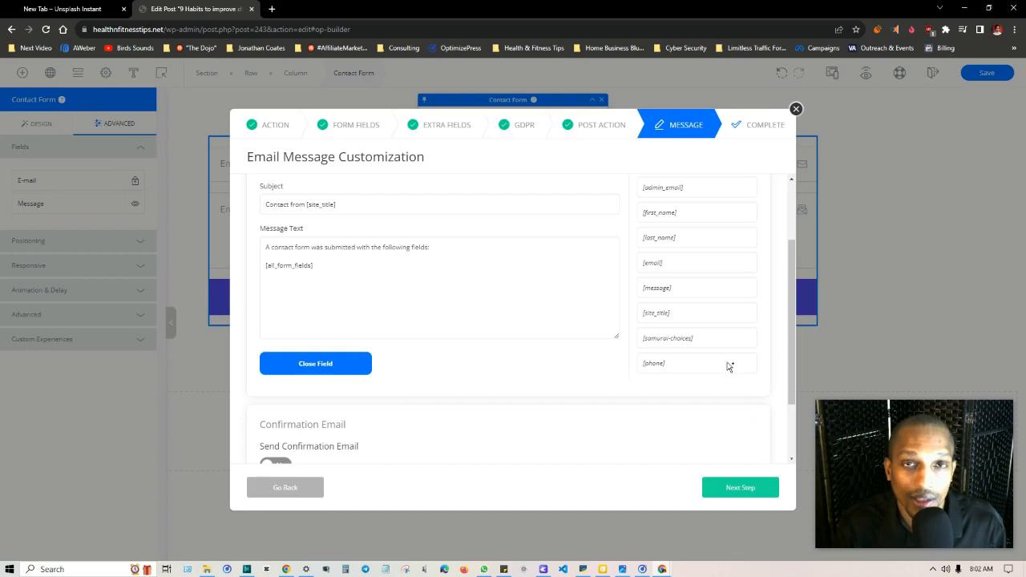
scroll(729, 367, down, 2)
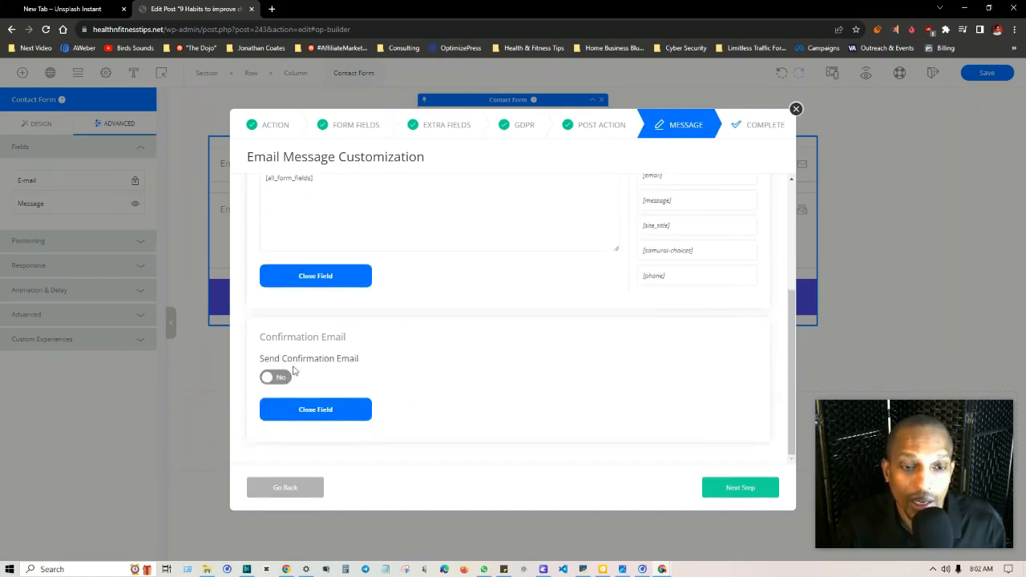
click(277, 379)
scroll(492, 286, down, 3)
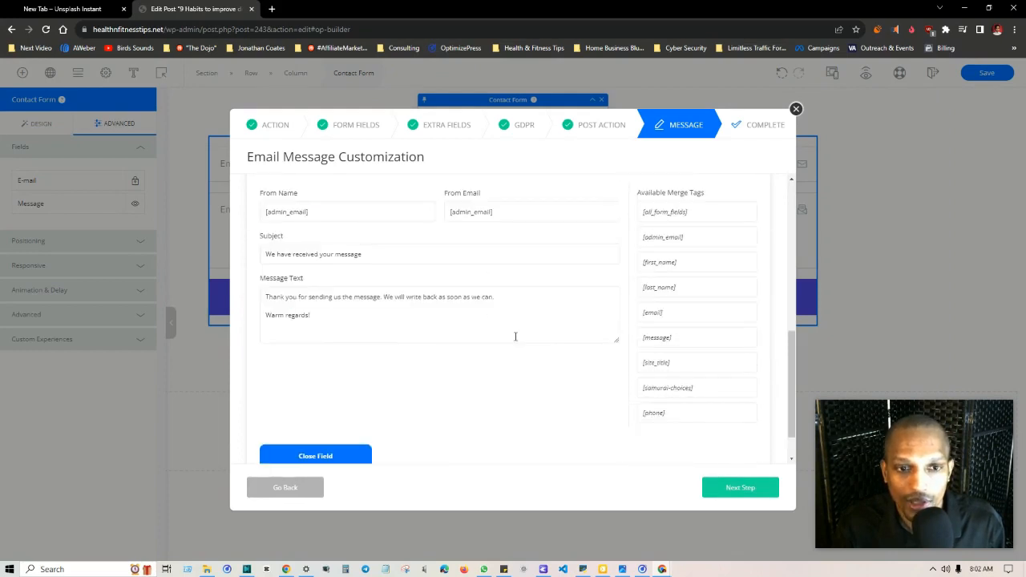
scroll(343, 287, up, 2)
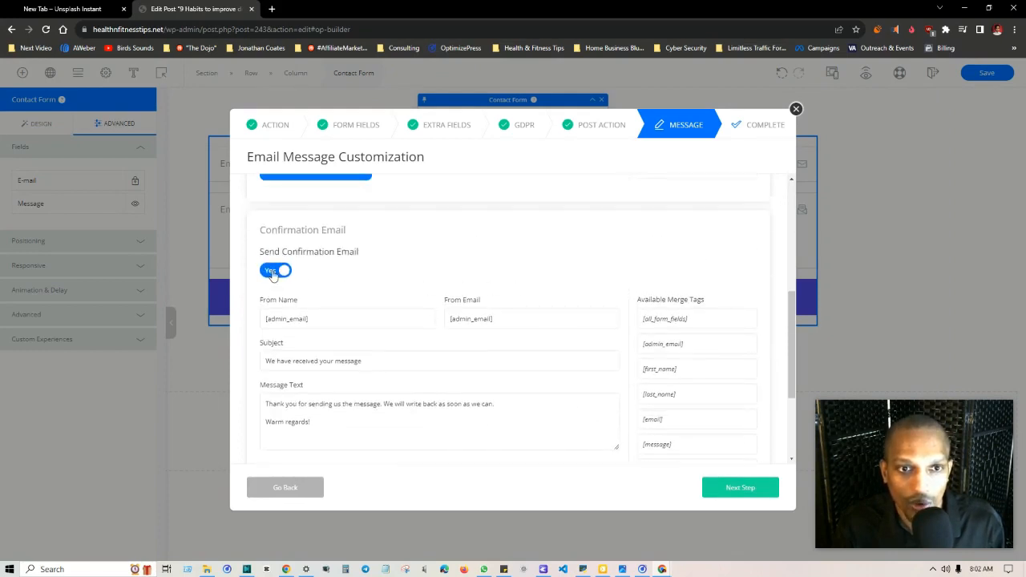
click(273, 274)
scroll(401, 289, up, 3)
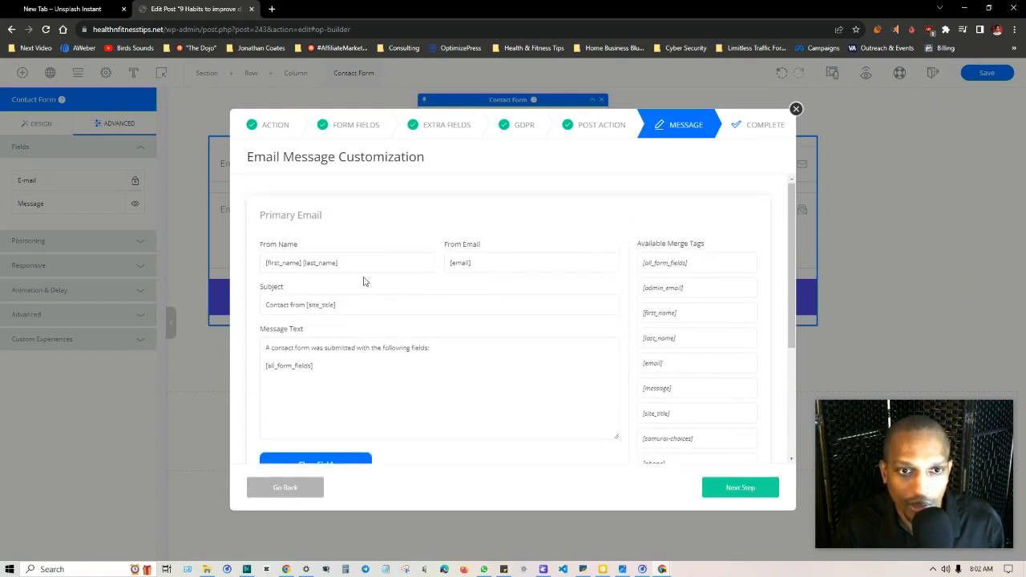
Recheck the primary email's merge tags, keep the default message settings, and proceed to the configuration summary
scroll(369, 282, down, 3)
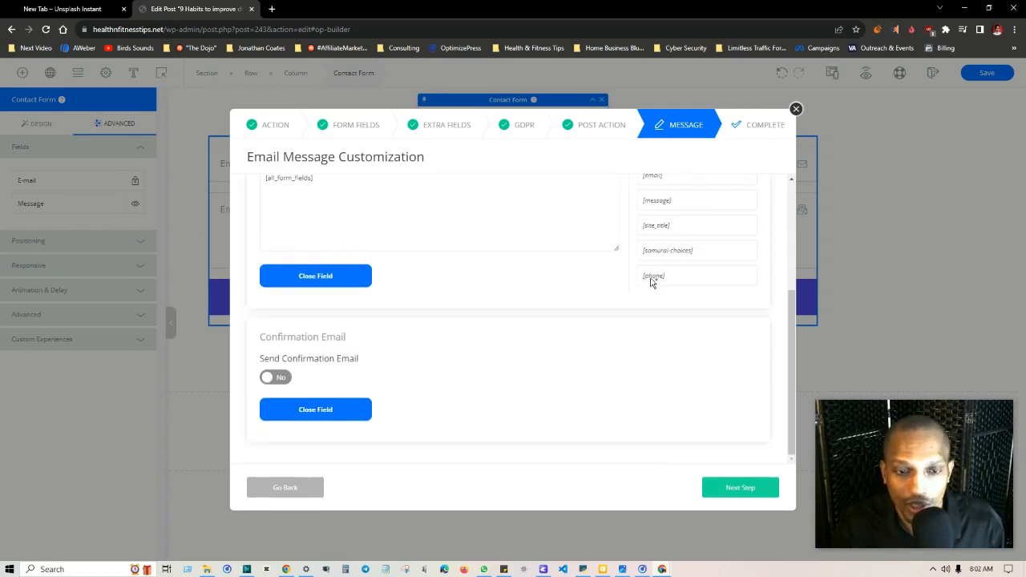
scroll(298, 261, up, 3)
scroll(611, 296, down, 2)
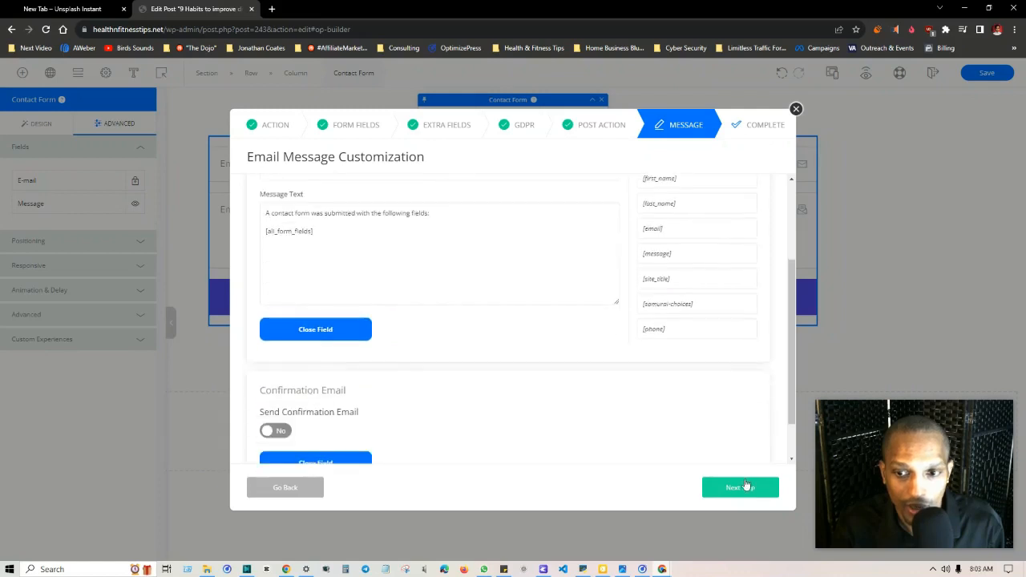
click(733, 487)
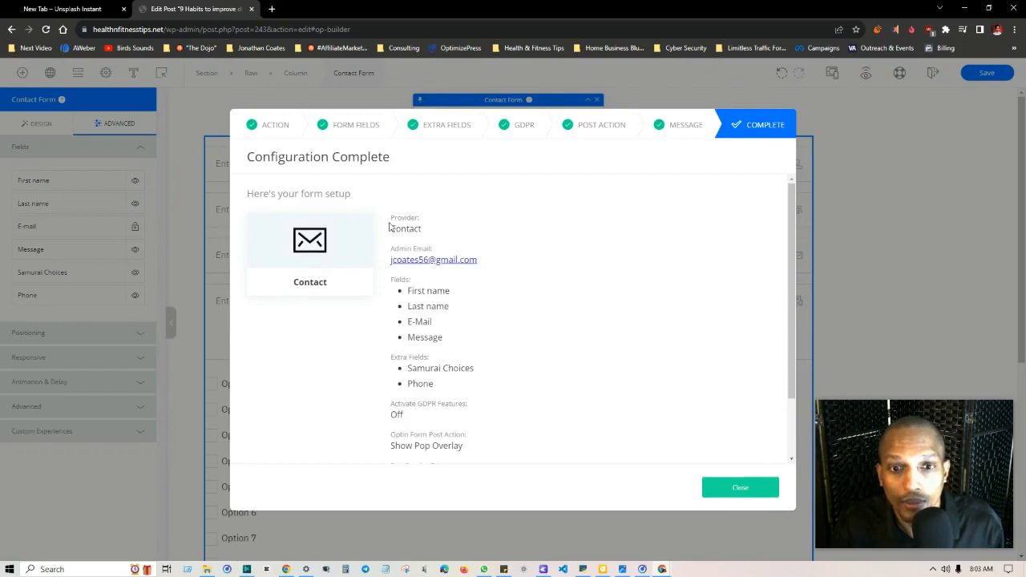
Review the form setup summary and close the integration configuration
drag(389, 227, 481, 433)
click(487, 299)
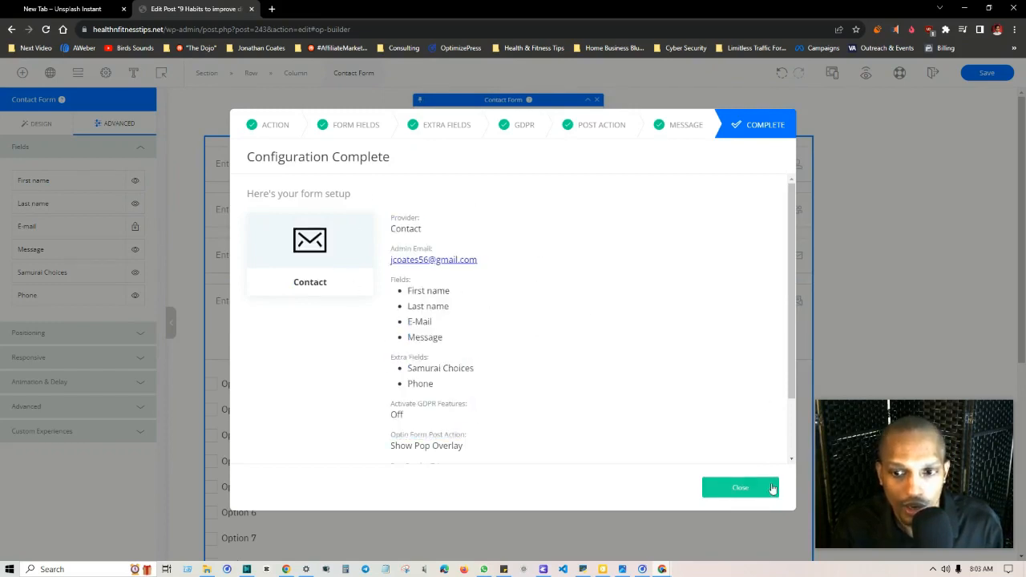
click(740, 487)
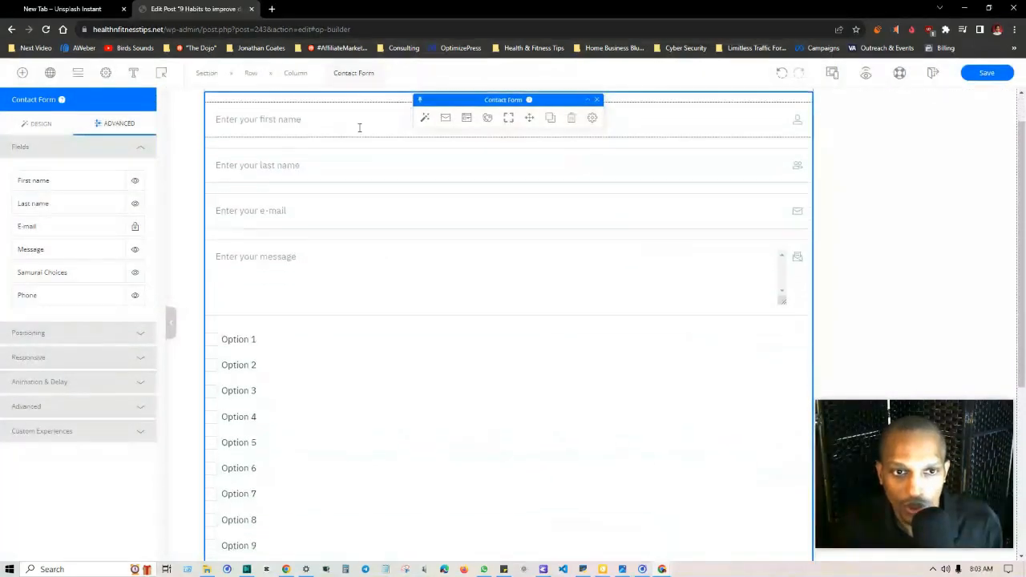
Examine the contact form on the page, from the name fields through the ten options to the phone field and submit button
scroll(328, 200, down, 3)
scroll(538, 225, up, 4)
scroll(630, 233, down, 1)
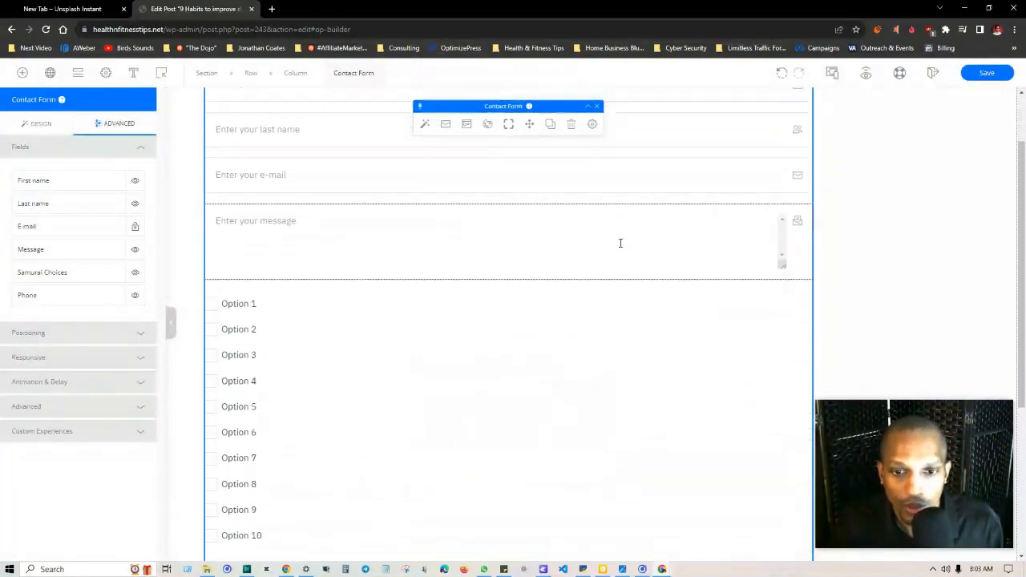
scroll(621, 243, down, 3)
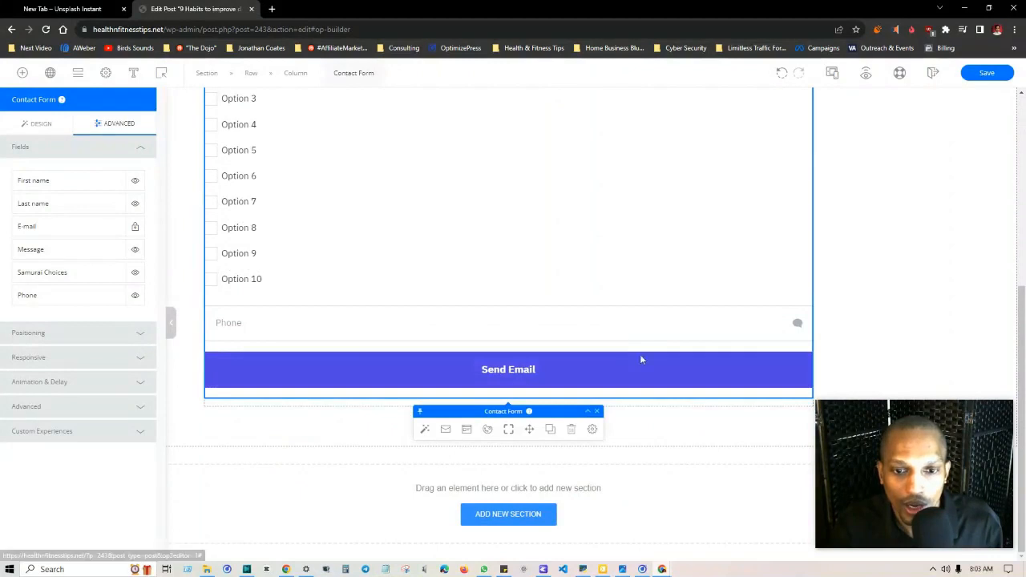
scroll(648, 307, up, 3)
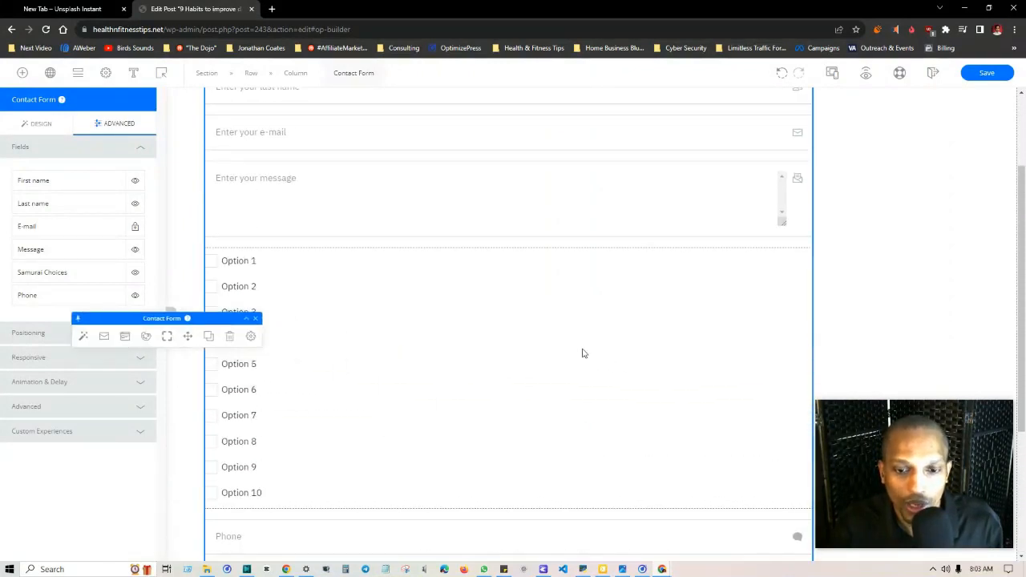
scroll(583, 354, down, 3)
scroll(537, 438, up, 1)
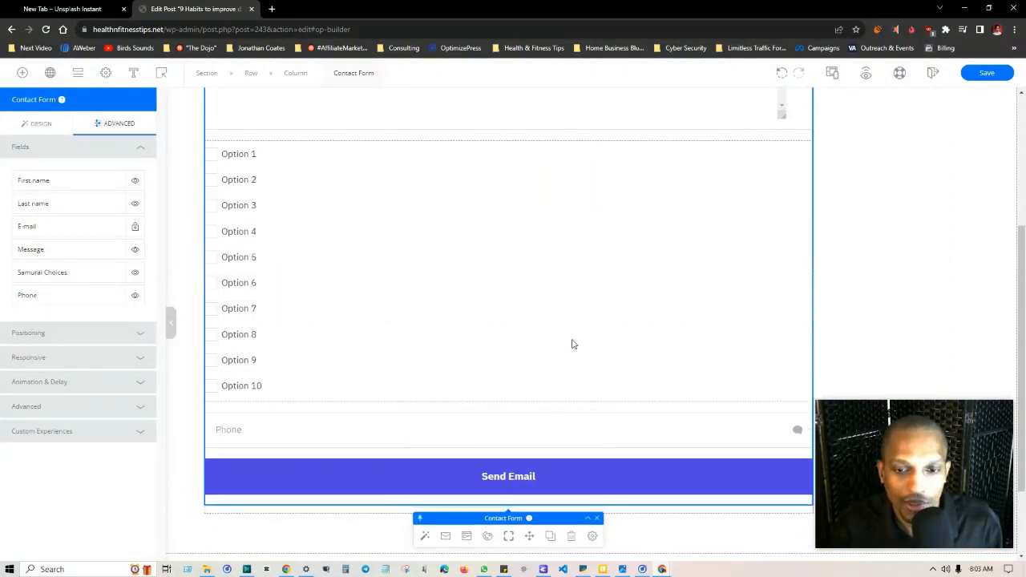
Save the page and open its preview
click(989, 74)
scroll(822, 144, up, 3)
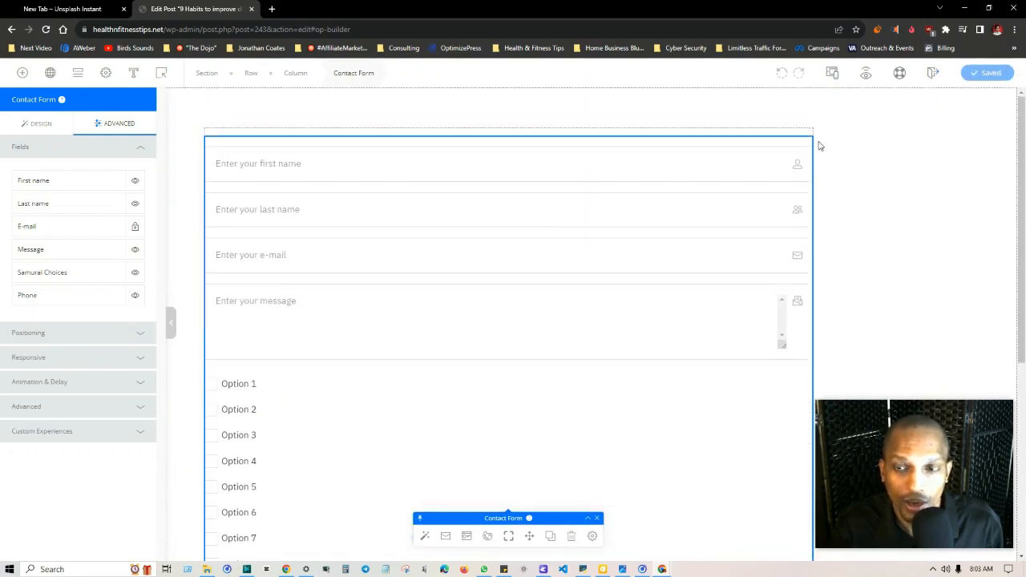
click(866, 74)
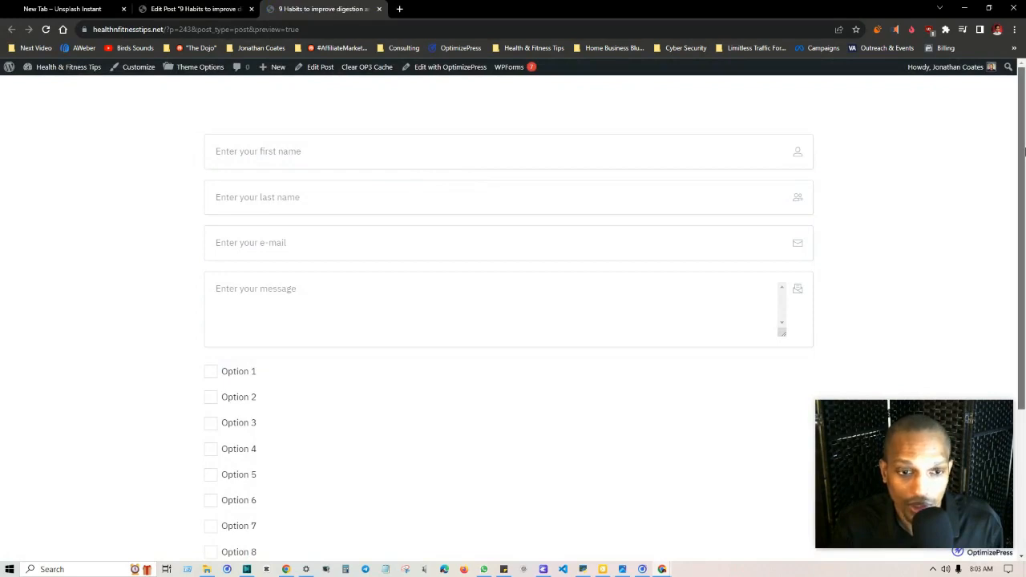
Look through the previewed contact form and try to submit it with all fields empty
scroll(1024, 203, down, 1)
drag(1024, 204, 1022, 181)
scroll(55, 156, down, 3)
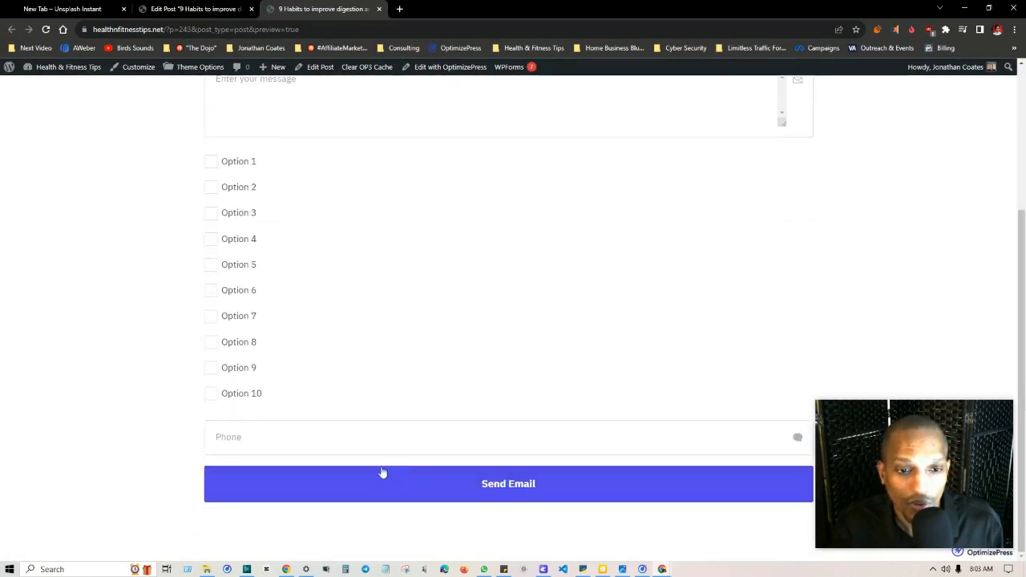
click(500, 490)
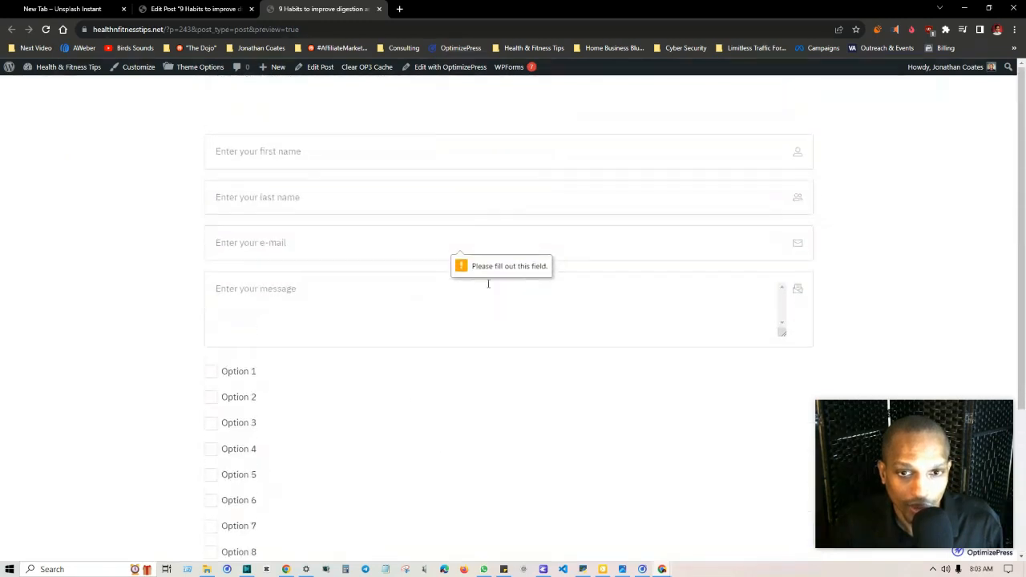
Fill in the first name, last name, e-mail and message fields of the previewed form with placeholder text
click(275, 159)
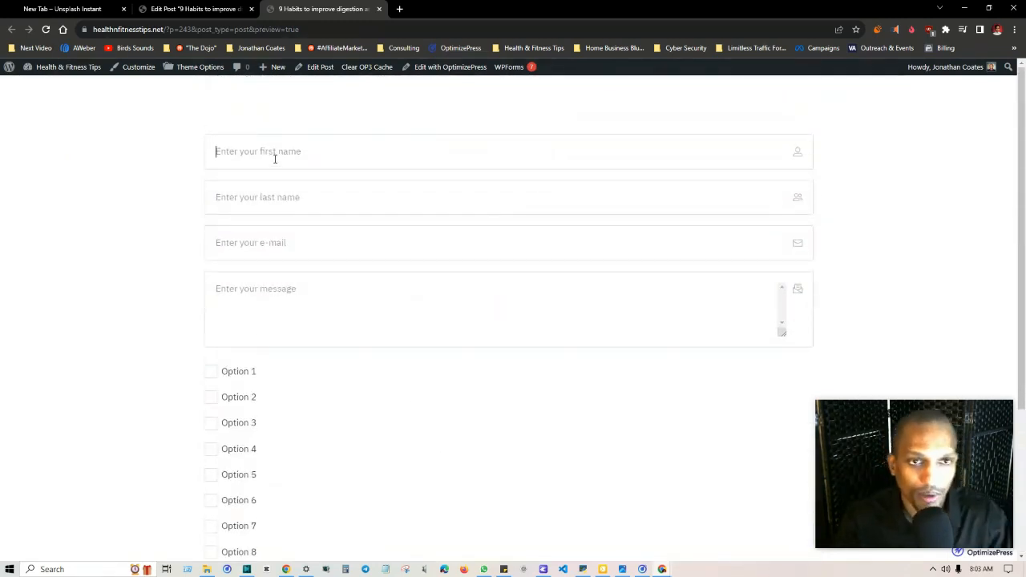
text(kjhkjhk)
click(288, 199)
text(kjjkrtuur)
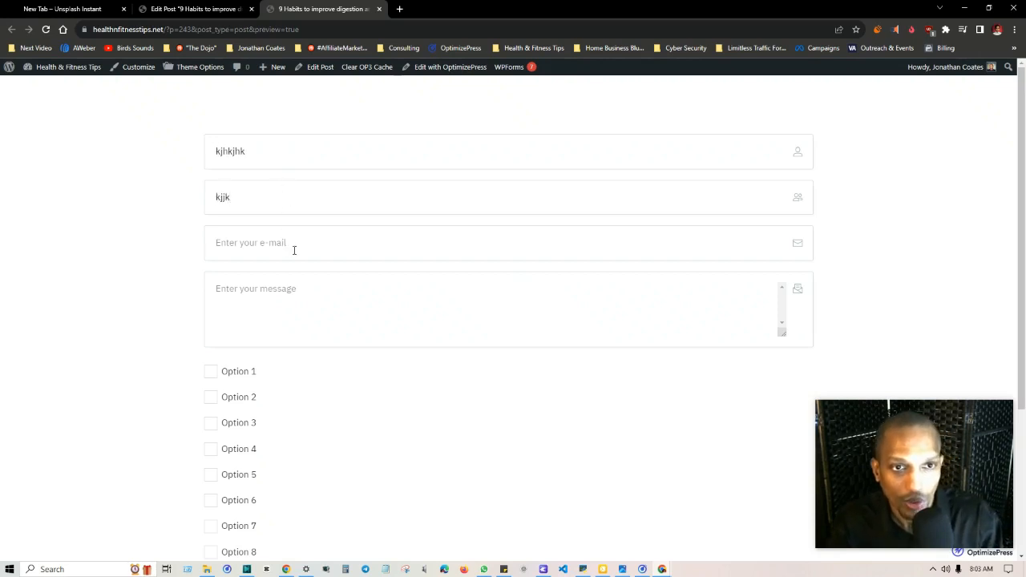
click(283, 243)
text(utujhgjh)
click(297, 289)
text(jfhgjhjgh)
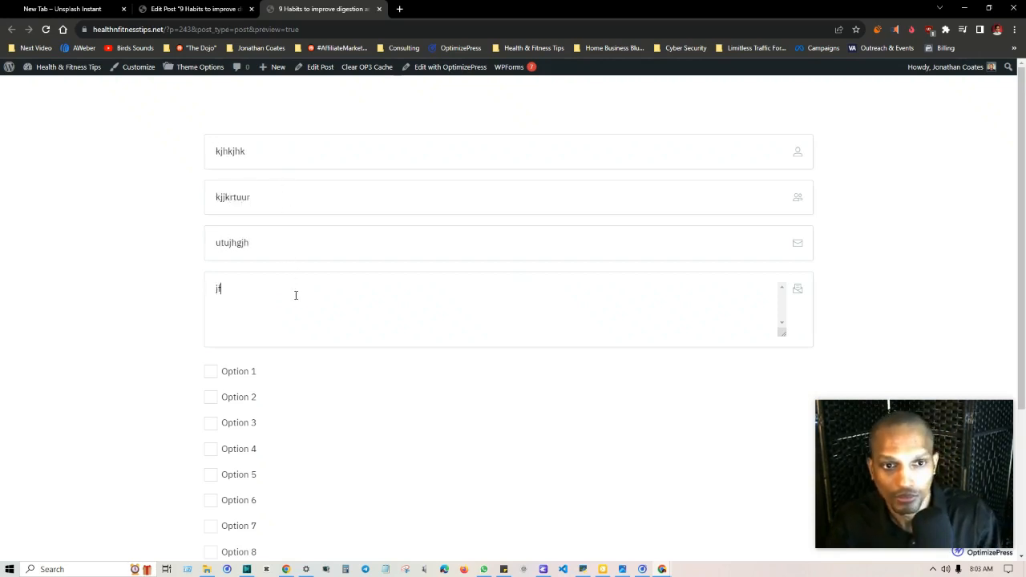
Check Option 1, Option 2 and Option 10 in the previewed form
click(210, 372)
click(212, 396)
scroll(218, 399, down, 3)
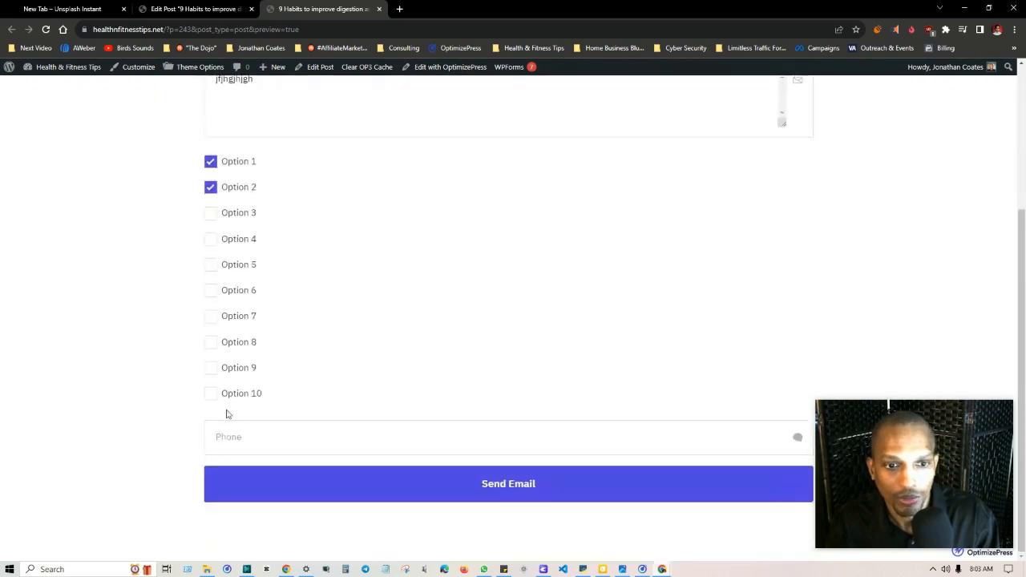
Enter a placeholder phone number and submit the previewed contact form
click(251, 448)
text(65767)
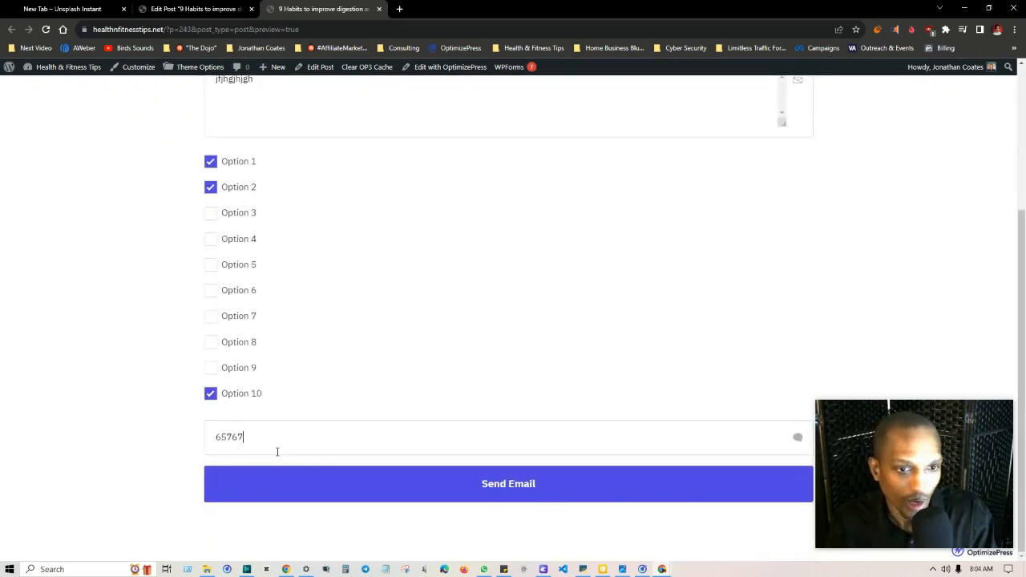
text(7756756)
click(556, 475)
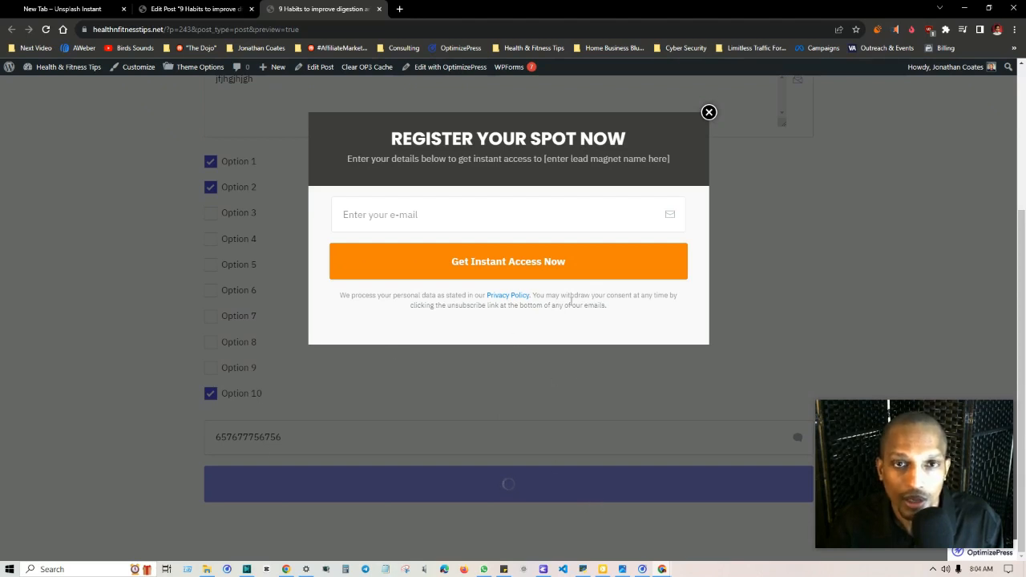
Close the preview and reorder the contact form's fields so that Last name comes before First name
click(380, 8)
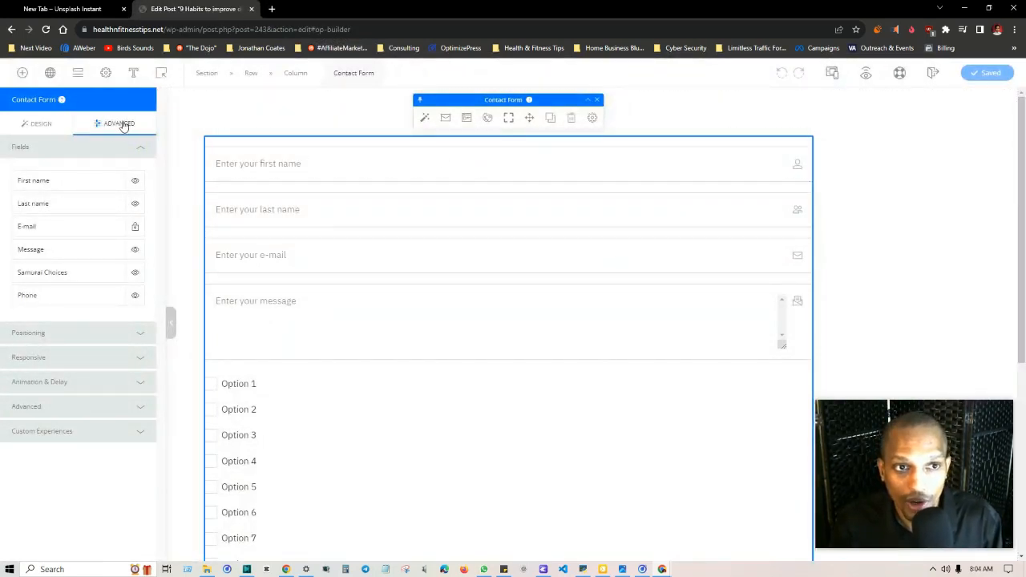
drag(71, 183, 70, 202)
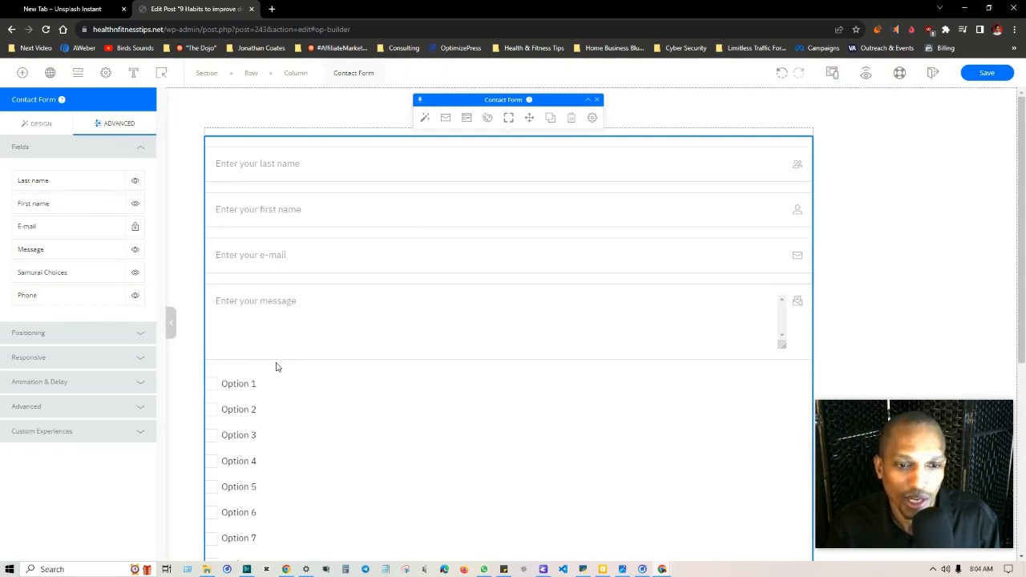
mouse_move(72, 272)
mouse_down()
mouse_move(89, 211)
mouse_move(81, 277)
mouse_up()
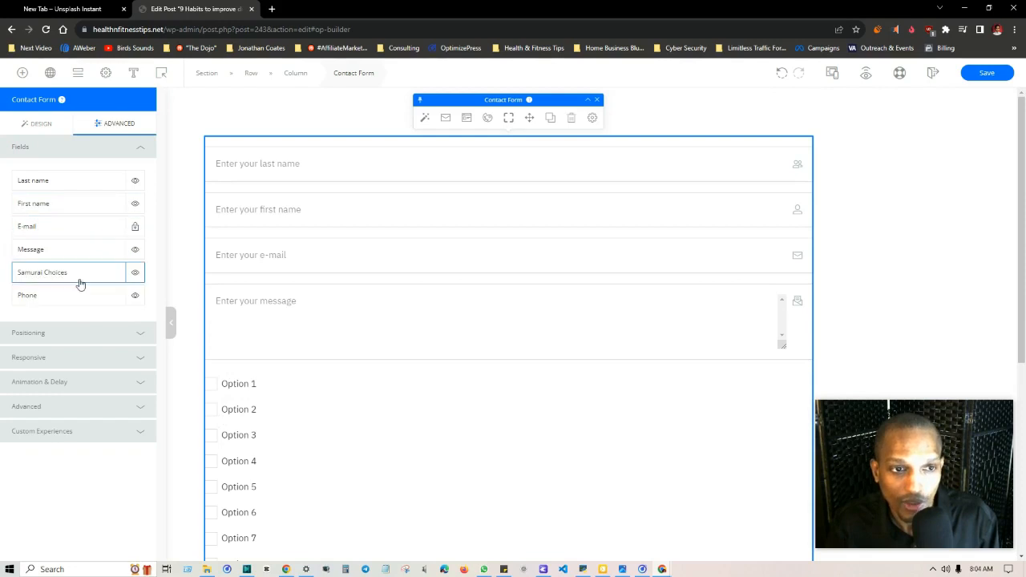
scroll(240, 285, down, 1)
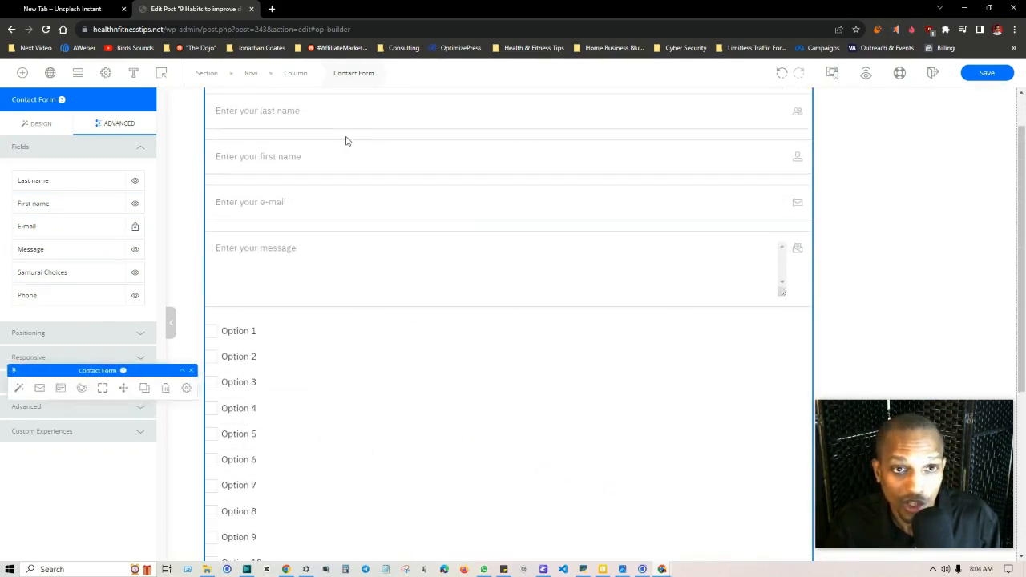
scroll(346, 142, up, 1)
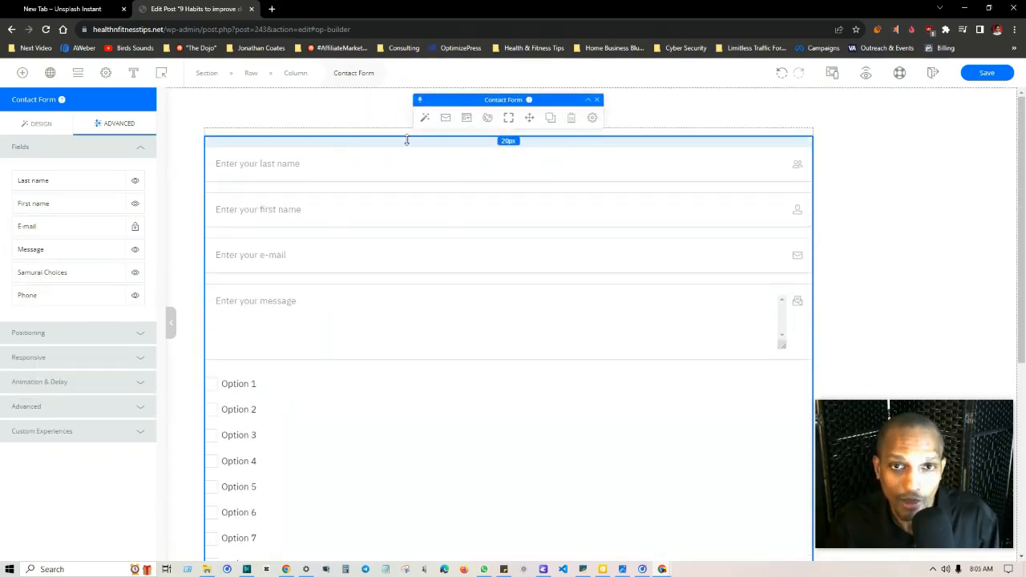
Set the contact form's background colour to solid black (#000000)
click(488, 119)
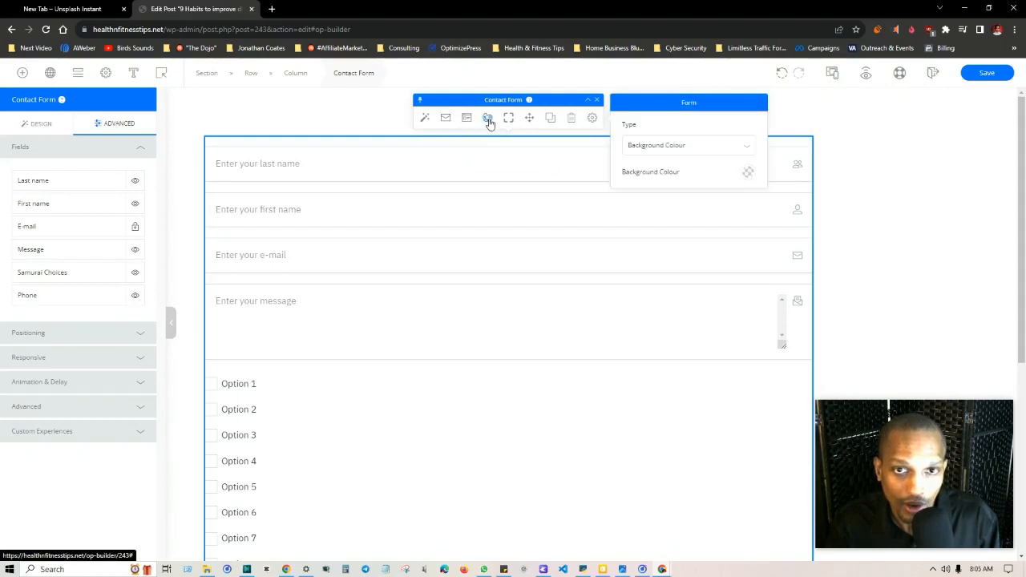
click(744, 146)
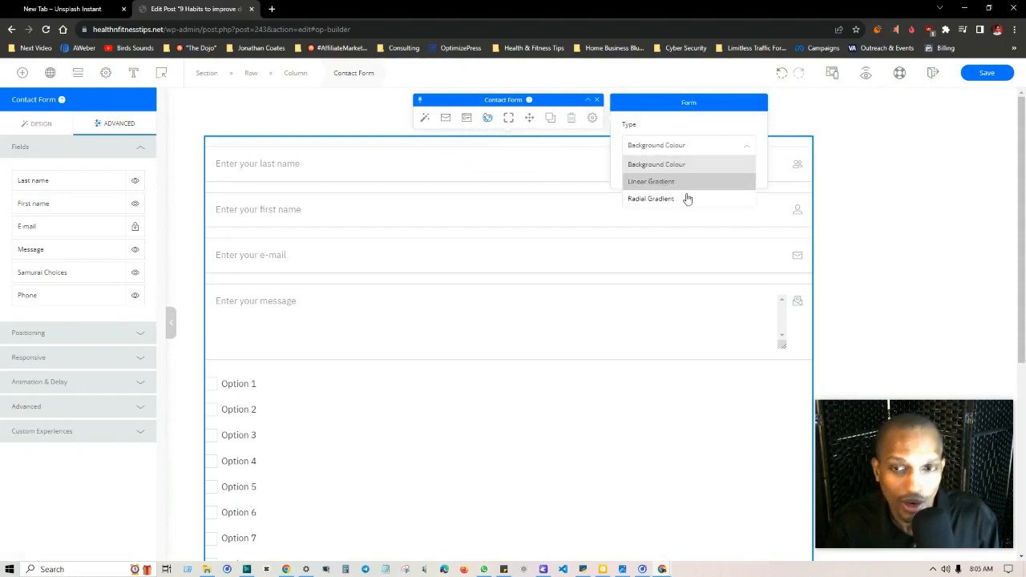
click(747, 145)
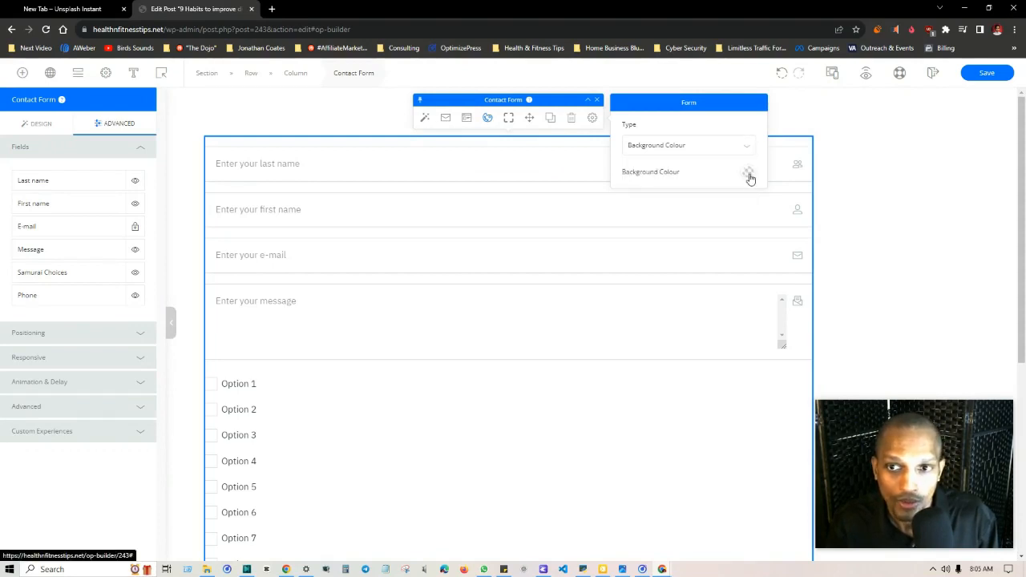
click(748, 174)
click(729, 237)
drag(729, 237, 623, 356)
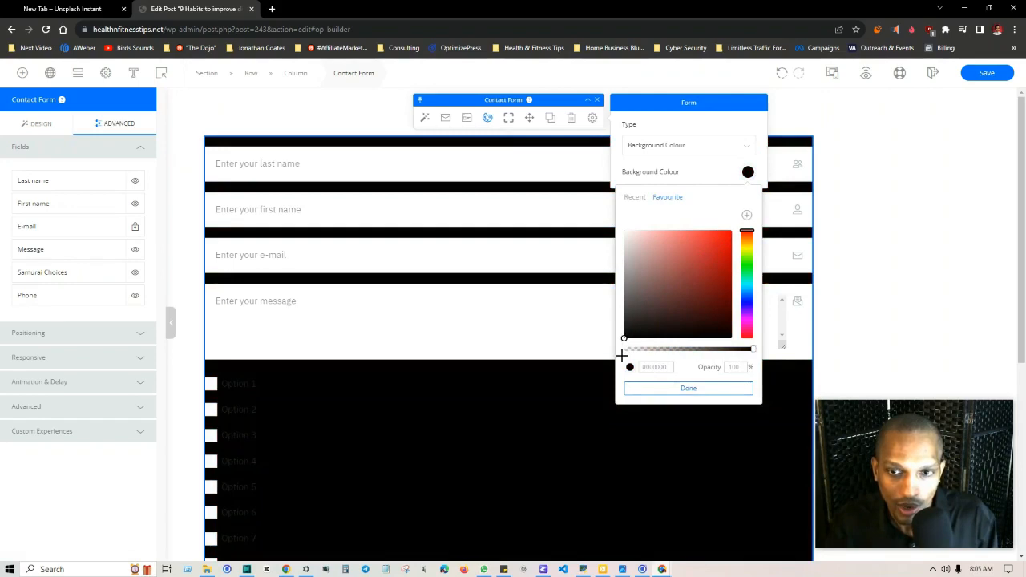
click(717, 389)
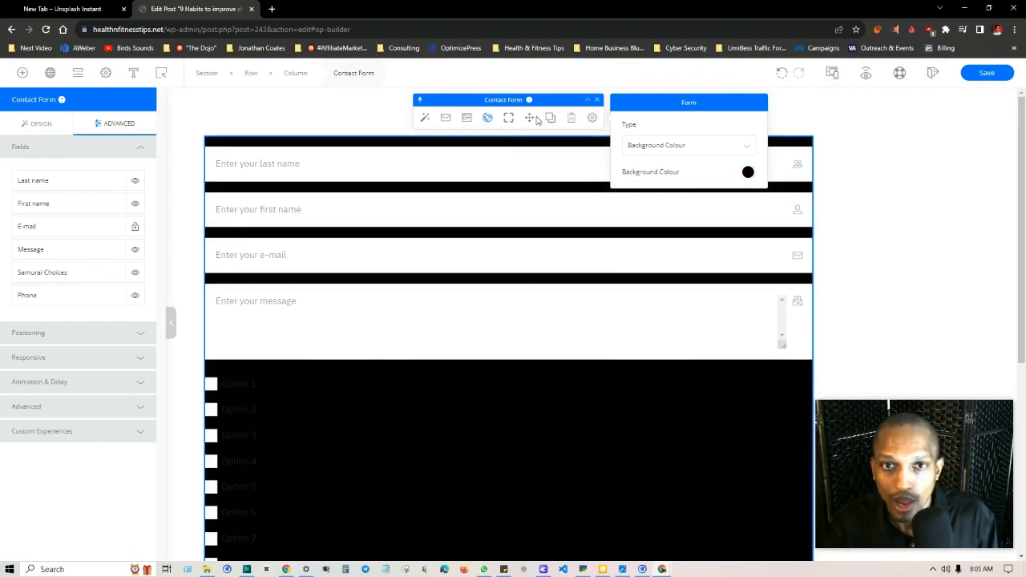
Inspect the label font and background options of the last name field and the background colour options of the Option 2 checkbox
click(297, 164)
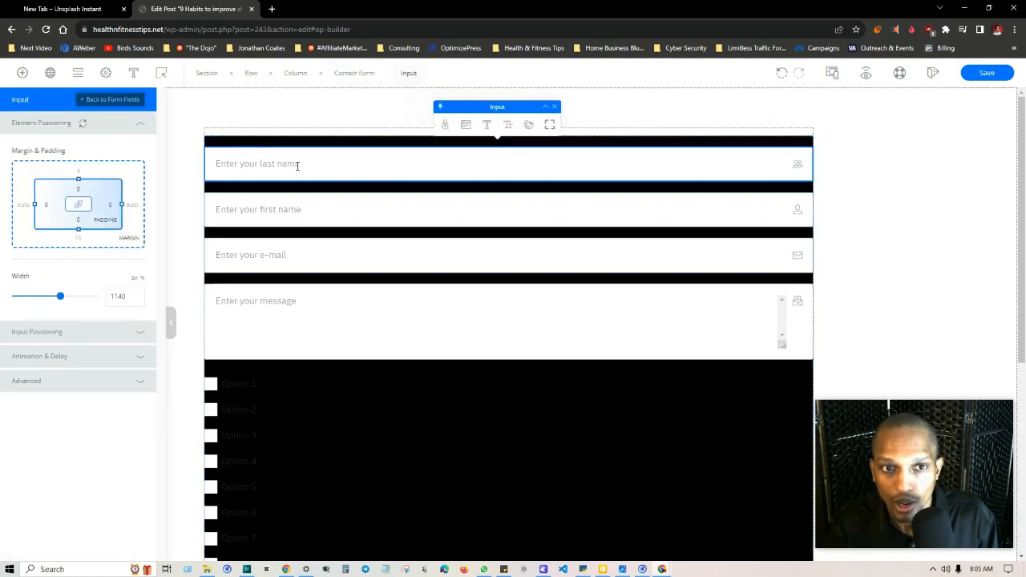
click(498, 129)
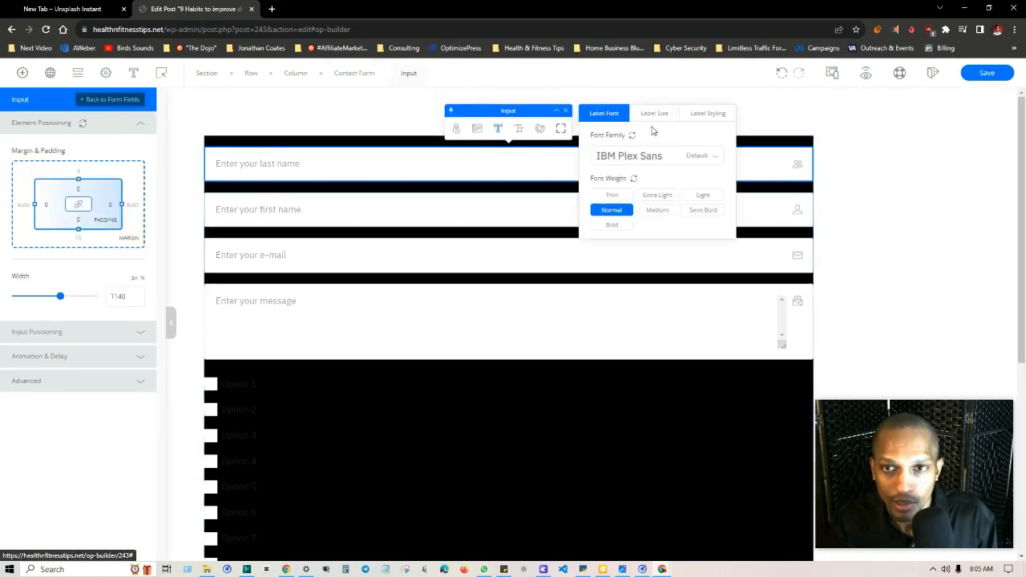
click(542, 129)
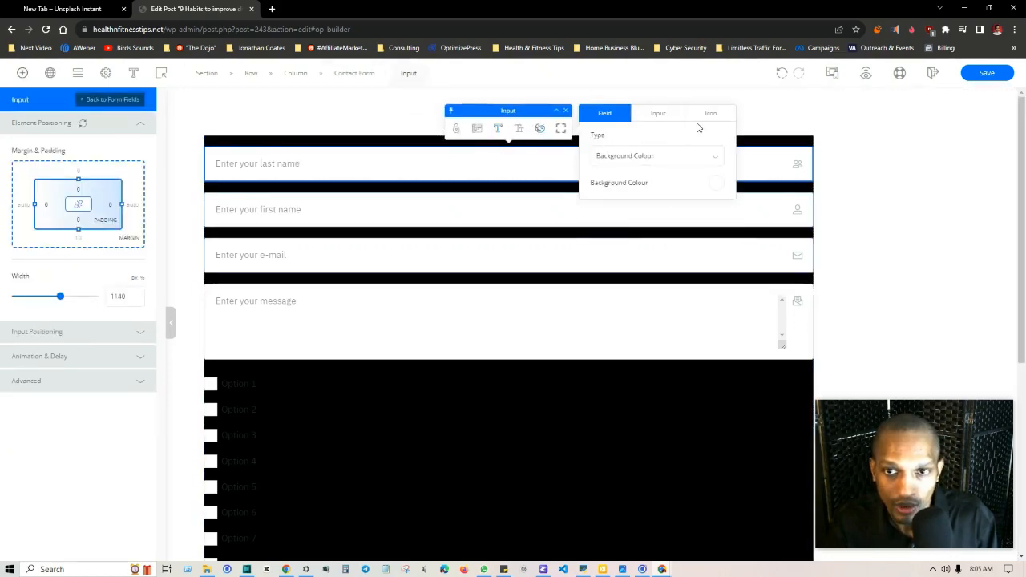
click(238, 410)
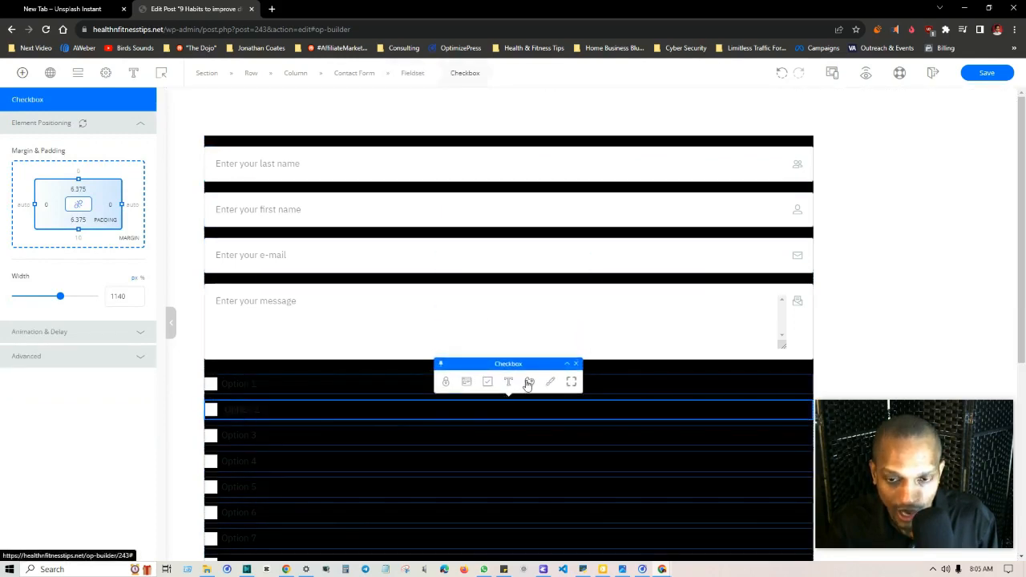
click(529, 384)
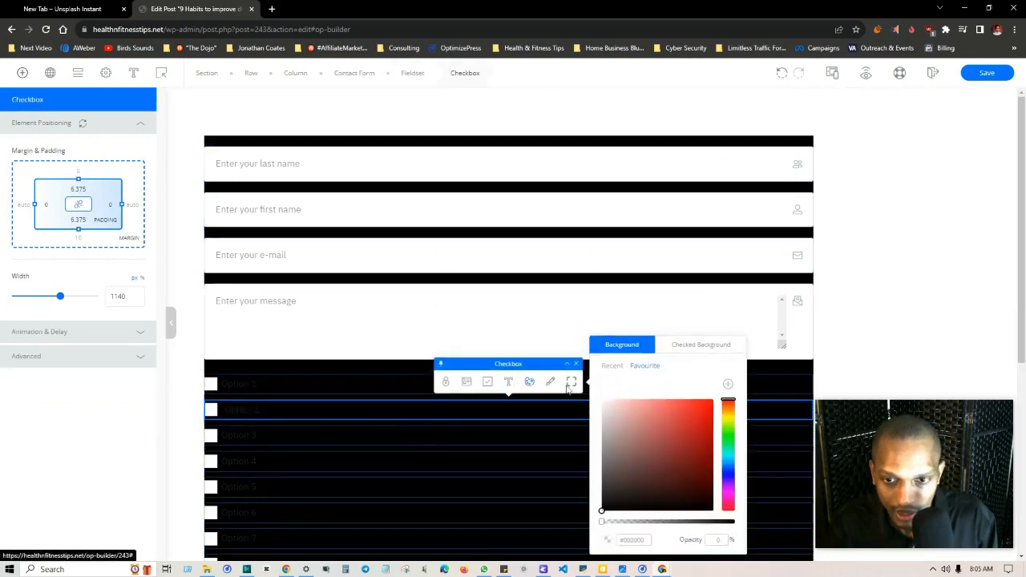
Set the contact form's background colour to white (#ffffff)
drag(719, 263, 619, 228)
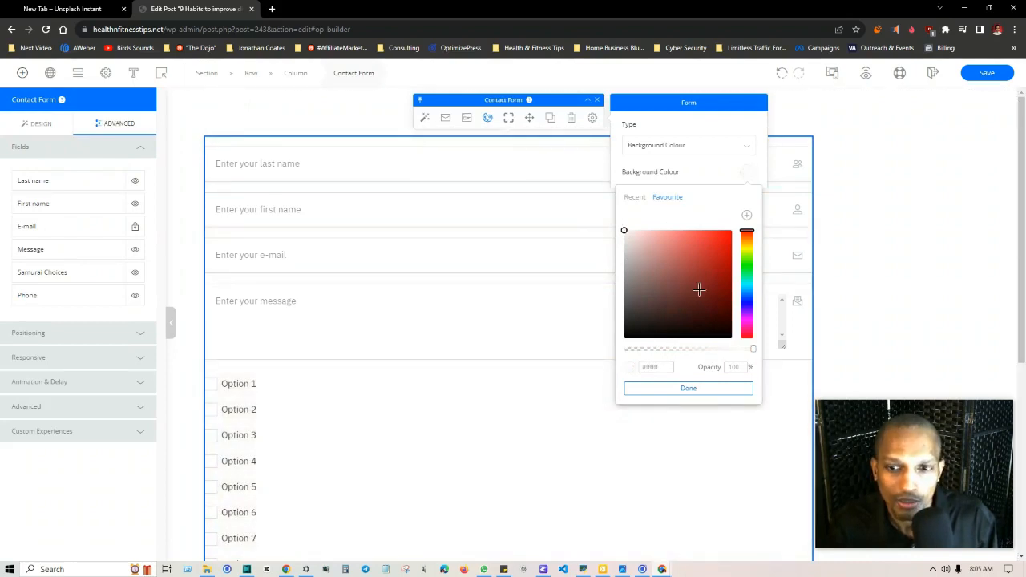
click(687, 388)
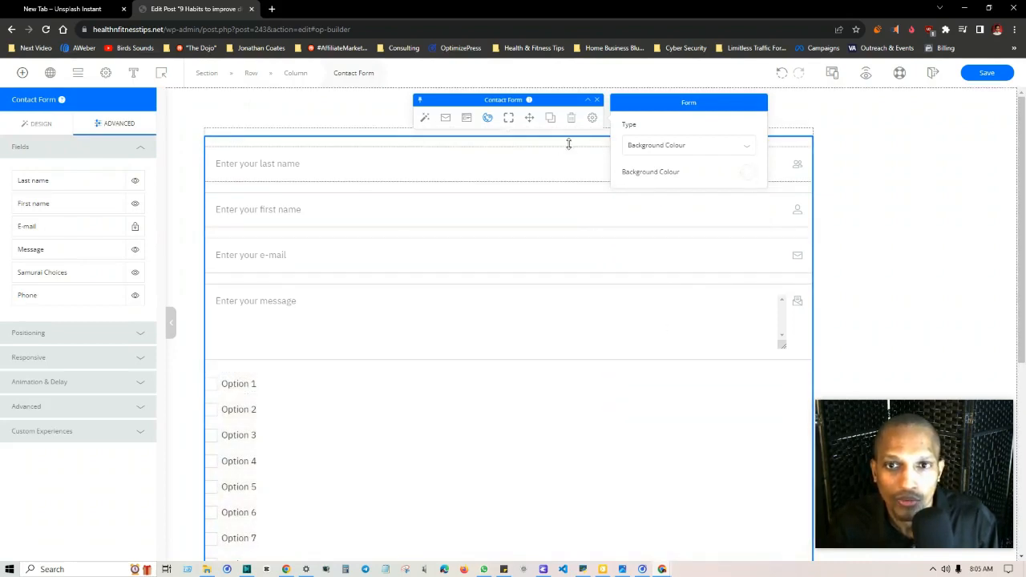
Set the space above the contact form to 24 px and the space below it to 22 px
click(594, 119)
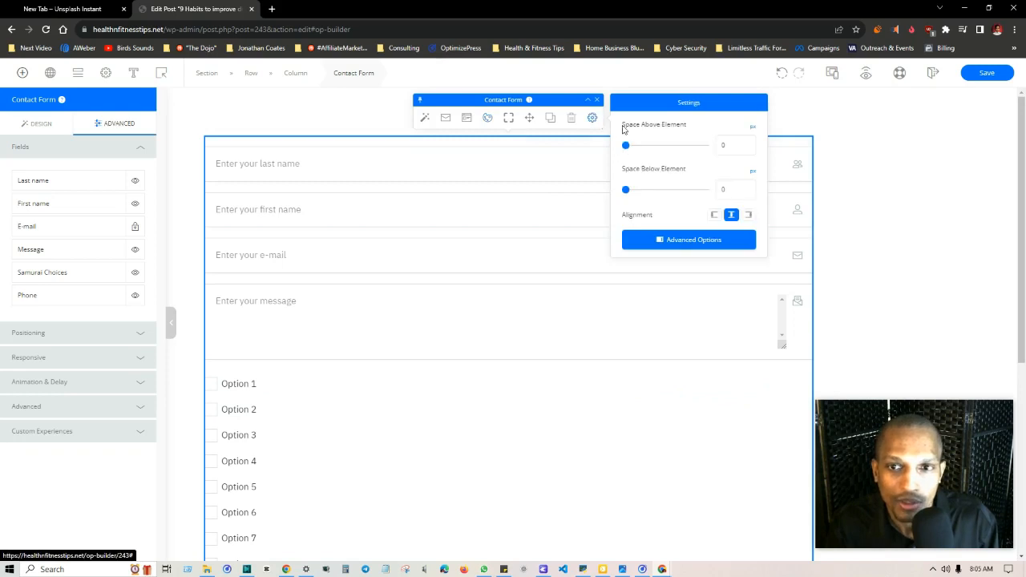
mouse_move(626, 146)
mouse_down()
mouse_move(648, 147)
mouse_move(633, 147)
mouse_up()
drag(626, 203, 632, 206)
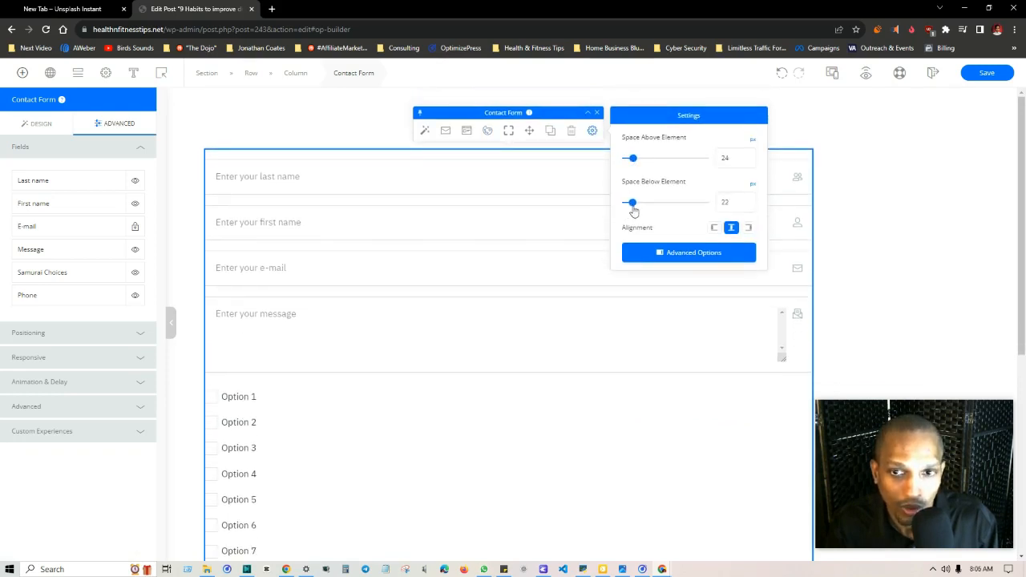
Try right alignment for the contact form and switch it back to centre alignment
scroll(721, 345, down, 3)
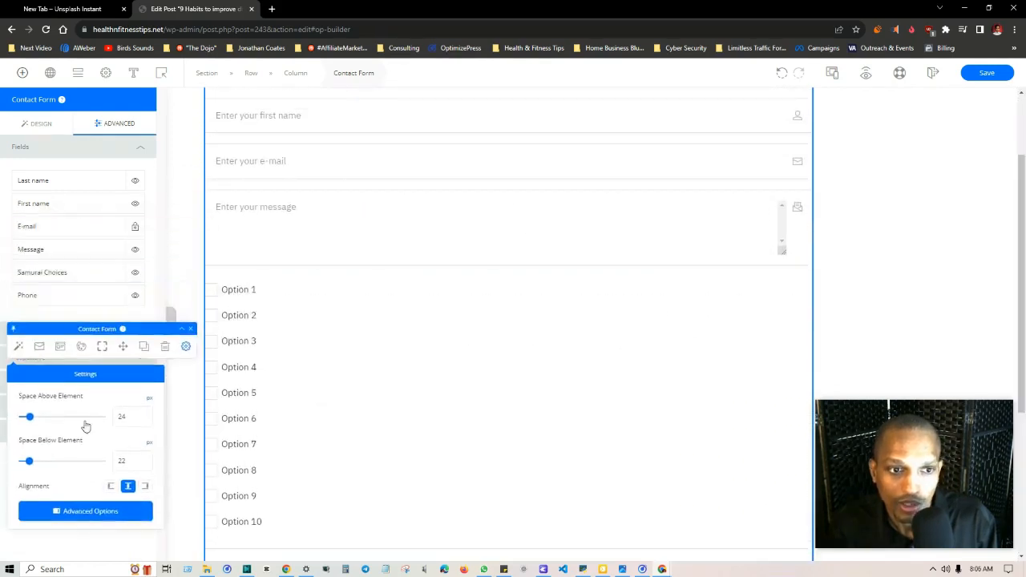
click(145, 487)
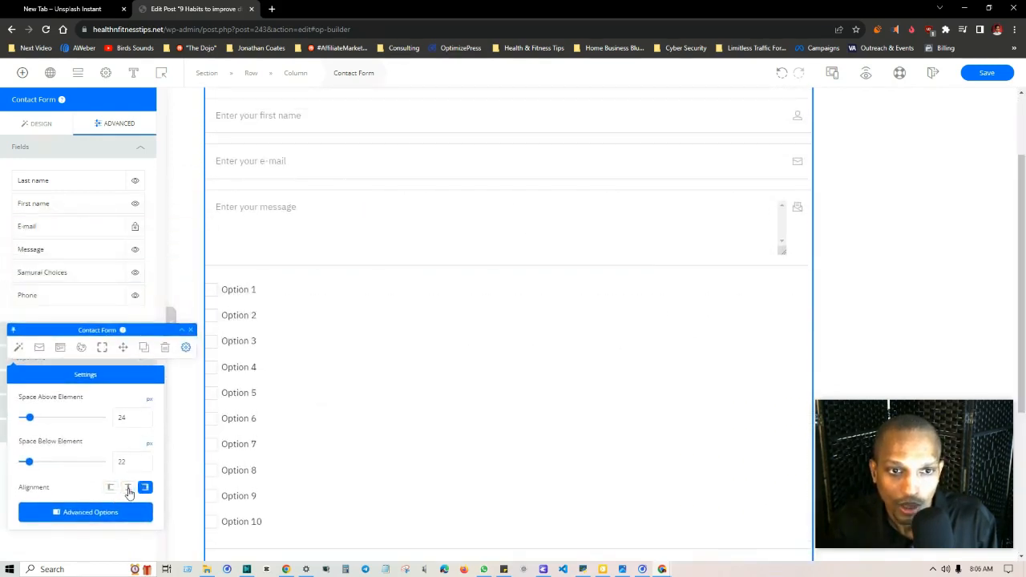
click(129, 488)
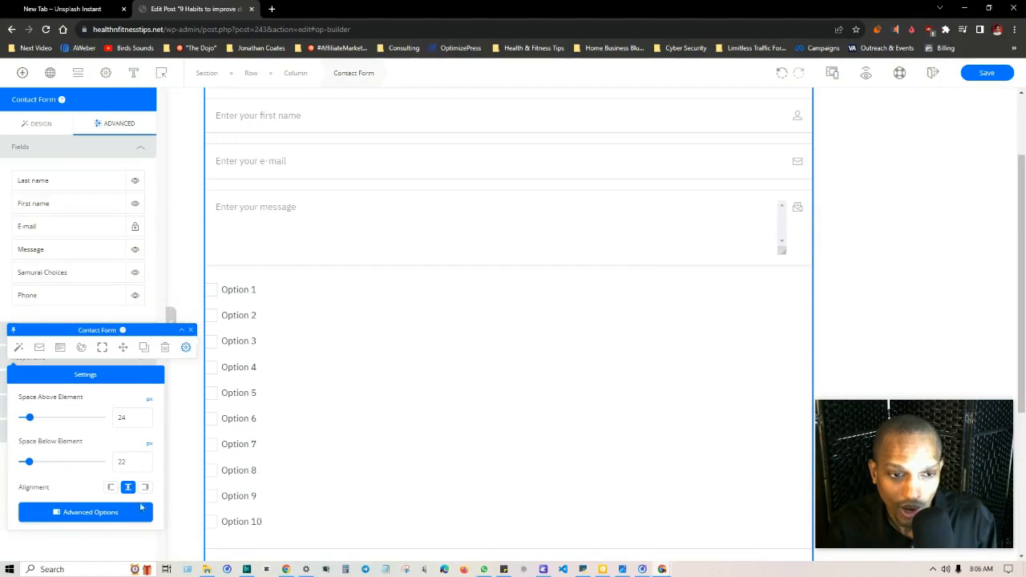
scroll(446, 409, up, 2)
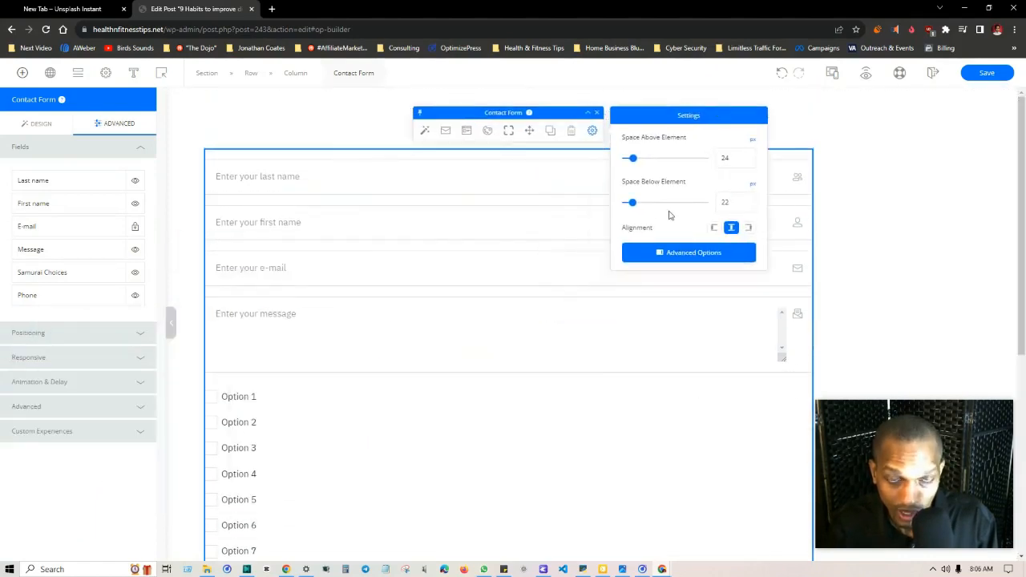
Reduce the contact form's width to 995 px in the form styling
click(467, 131)
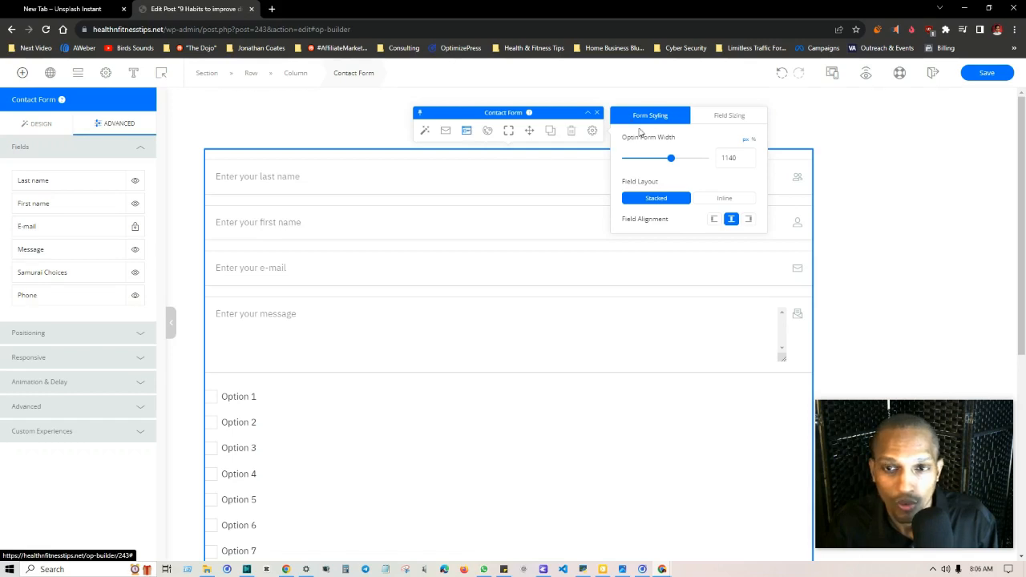
mouse_move(672, 161)
mouse_down()
mouse_move(652, 161)
mouse_move(666, 162)
mouse_up()
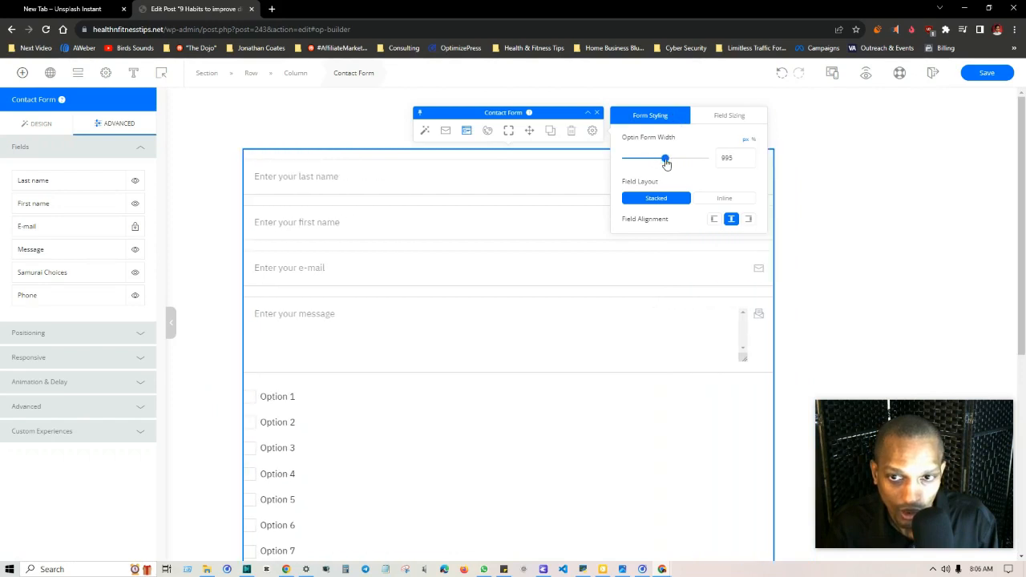
Set the contact form's field gap to 15 px and its field width to 75%
click(721, 118)
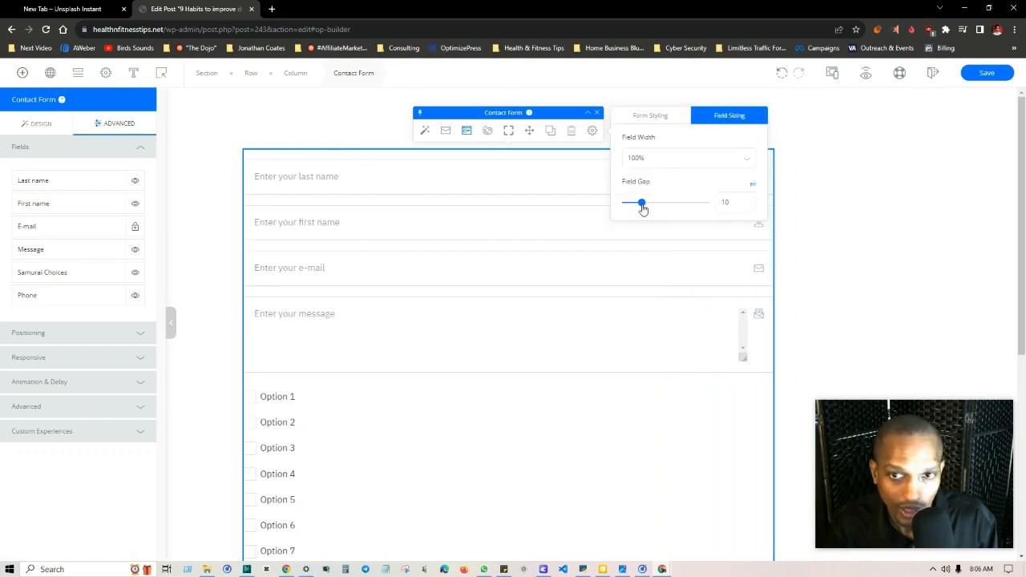
drag(643, 208, 649, 209)
drag(646, 210, 650, 206)
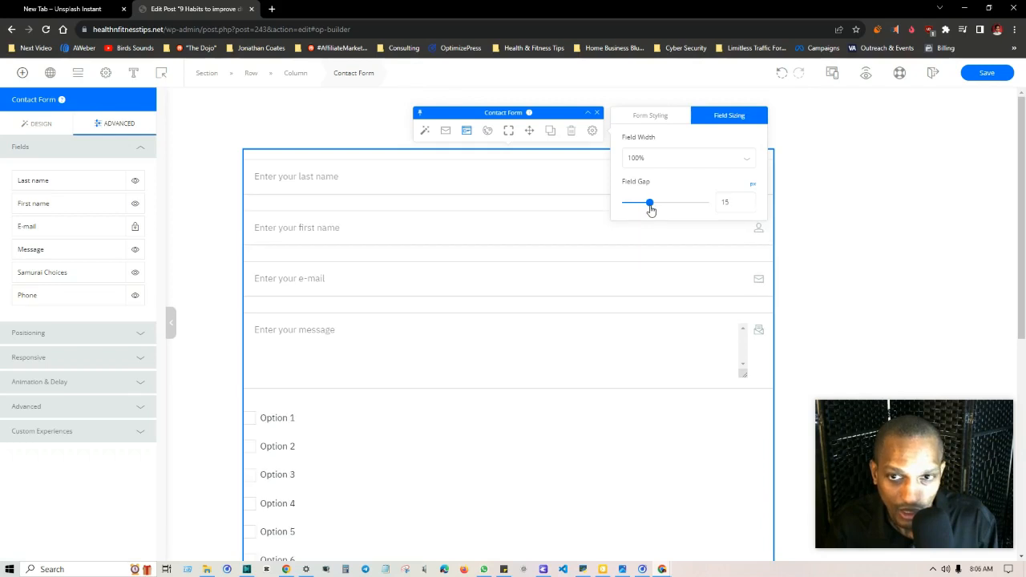
click(647, 160)
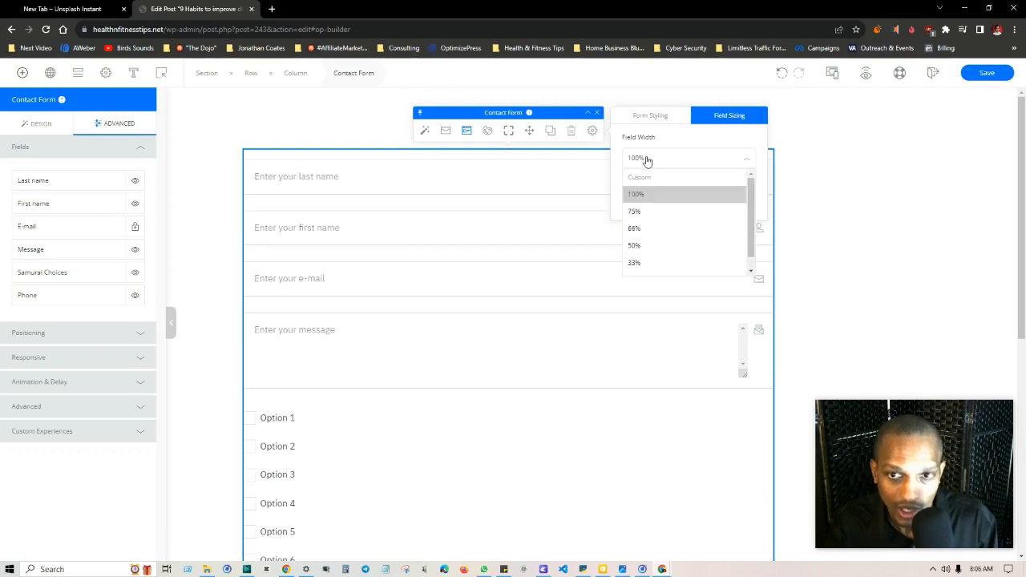
click(635, 213)
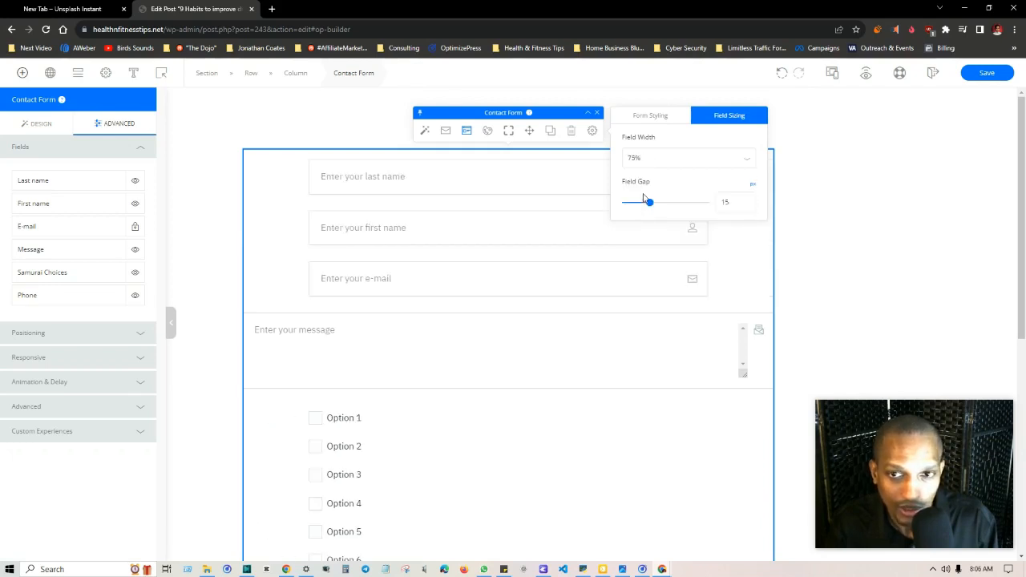
Set the contact form's field width to 100% and return to the form styling options
click(644, 163)
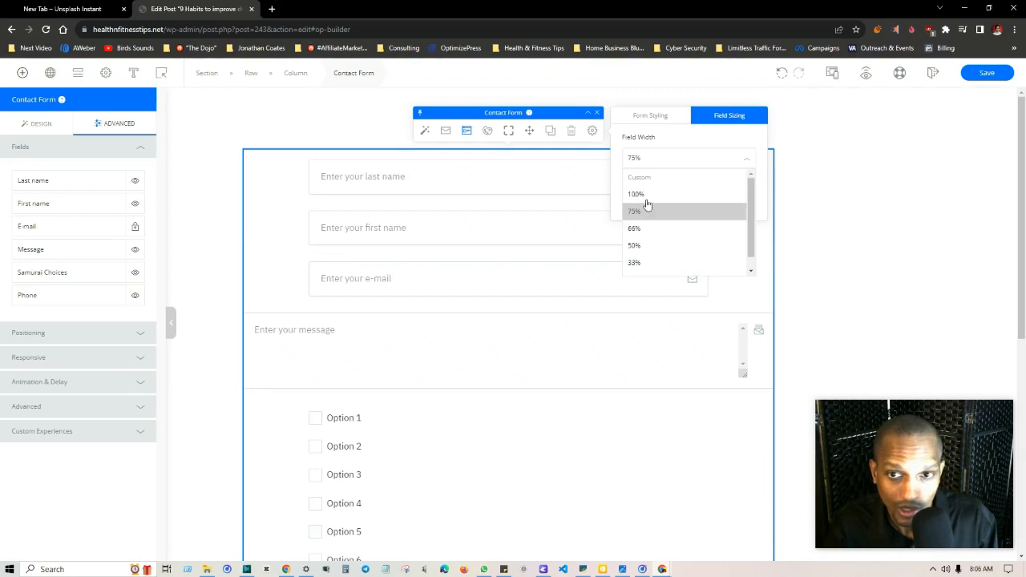
click(646, 199)
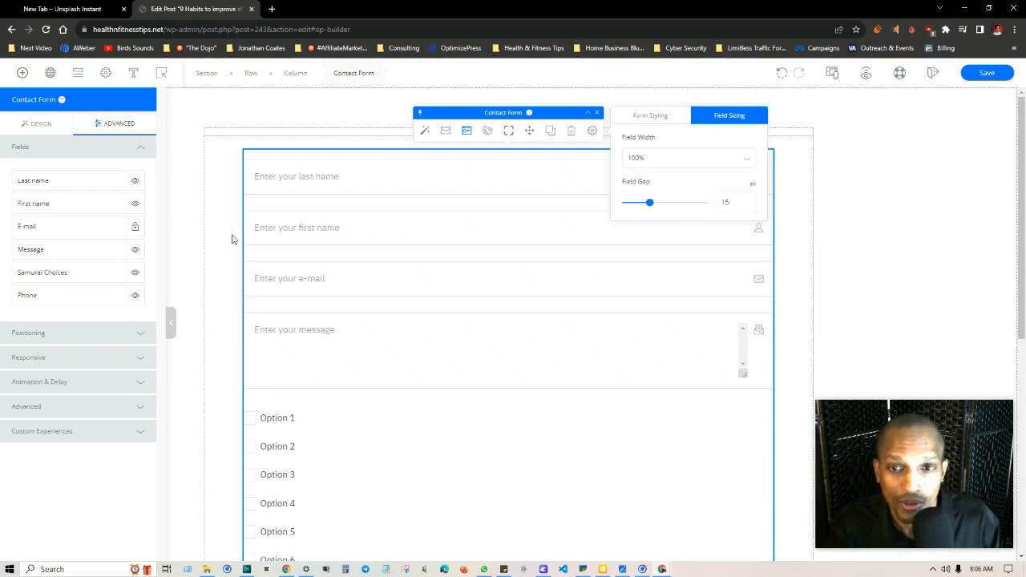
click(650, 116)
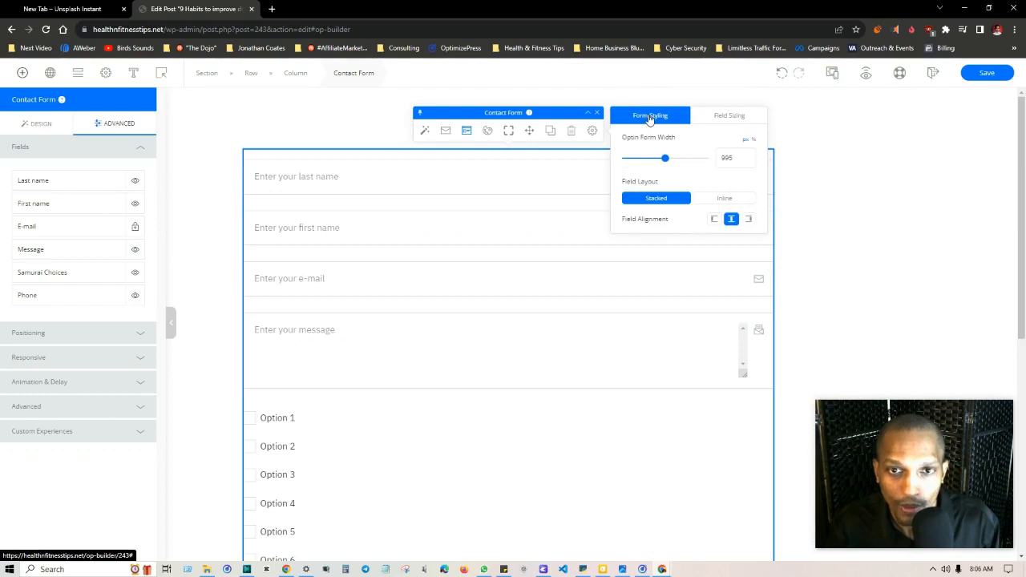
Review the contact form's border, shadow and shadow styling options
click(508, 132)
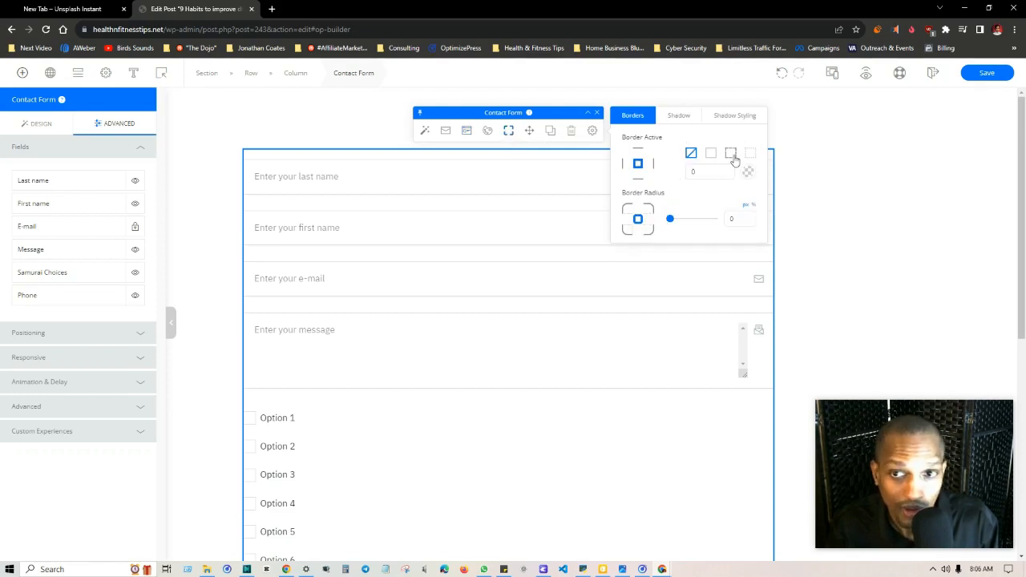
click(735, 115)
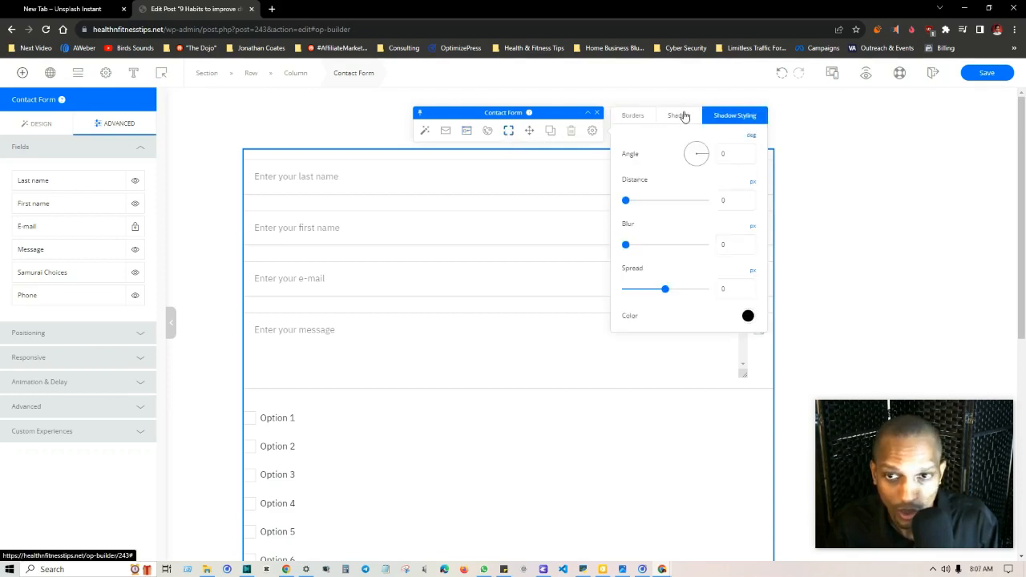
click(681, 115)
click(733, 116)
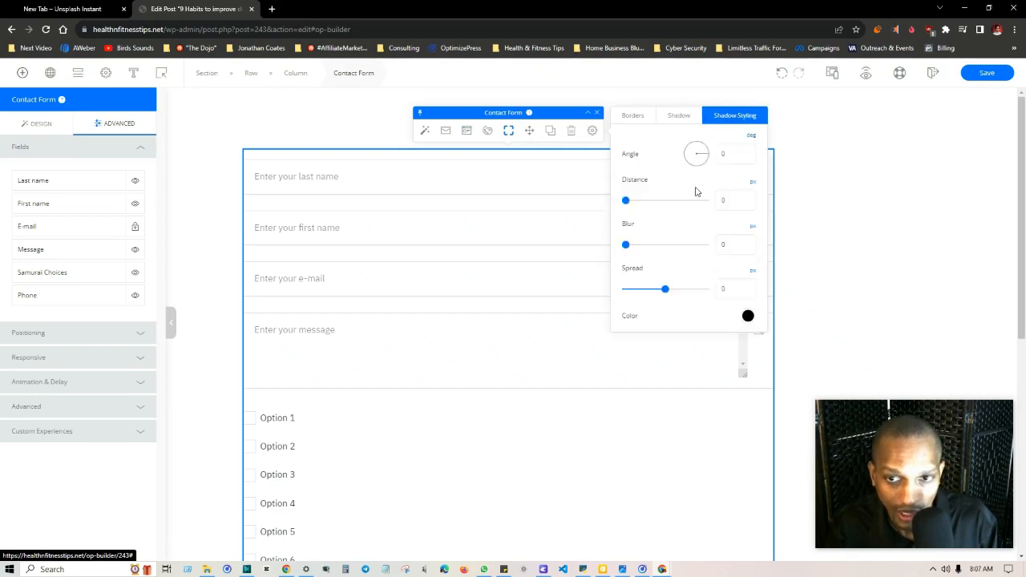
Reduce the top padding of the section containing the contact form to 23 px
click(840, 159)
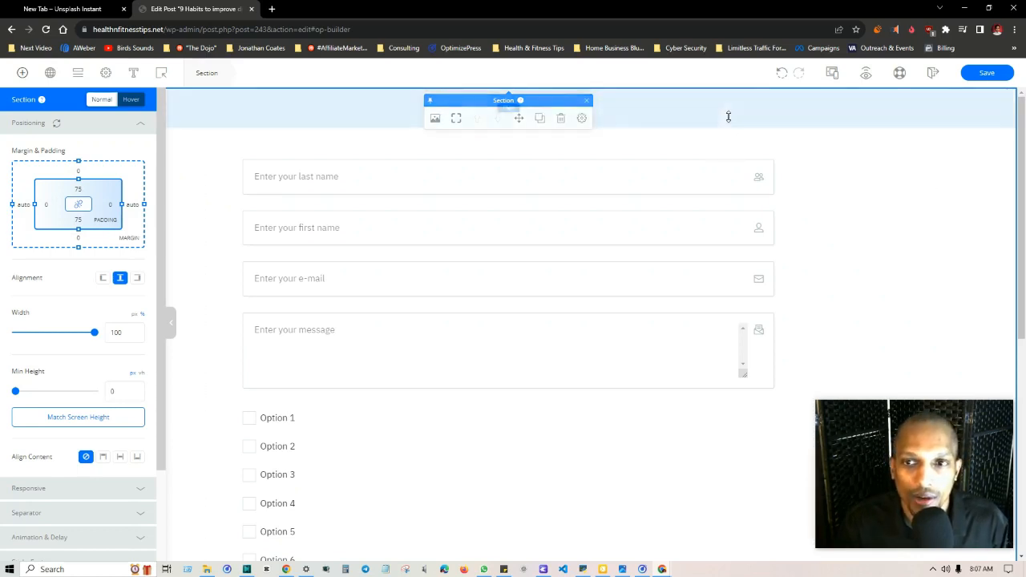
mouse_move(745, 114)
mouse_down()
mouse_move(745, 96)
mouse_move(740, 129)
mouse_move(752, 101)
mouse_up()
Change the Send Email button's background colour to black
drag(1024, 170, 1025, 333)
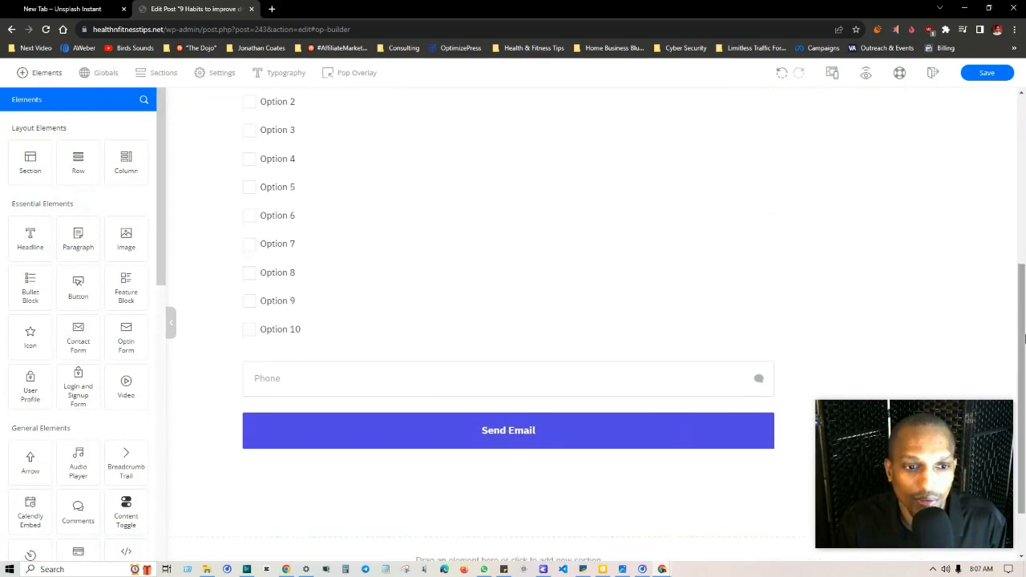
click(677, 433)
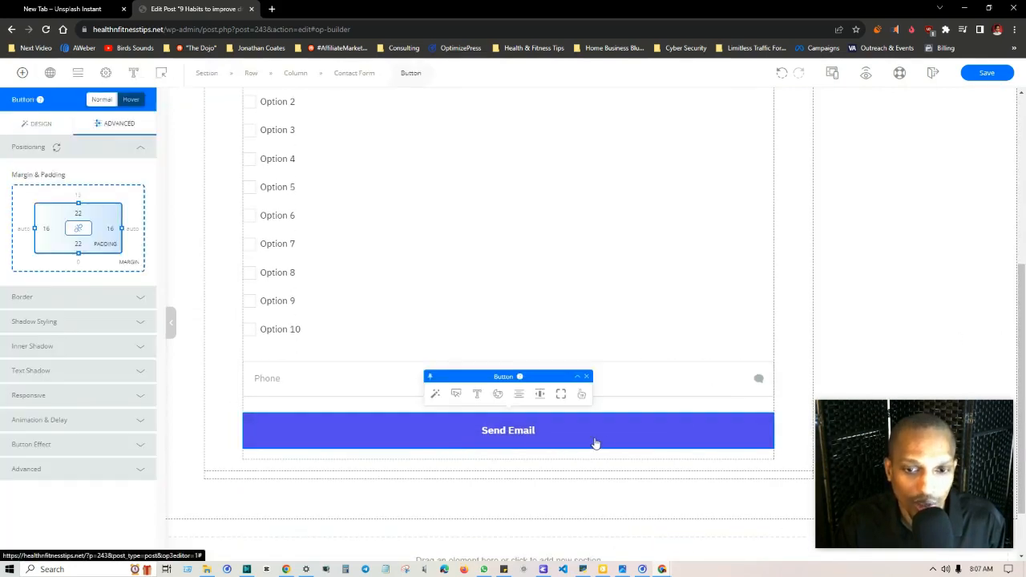
click(498, 394)
click(737, 449)
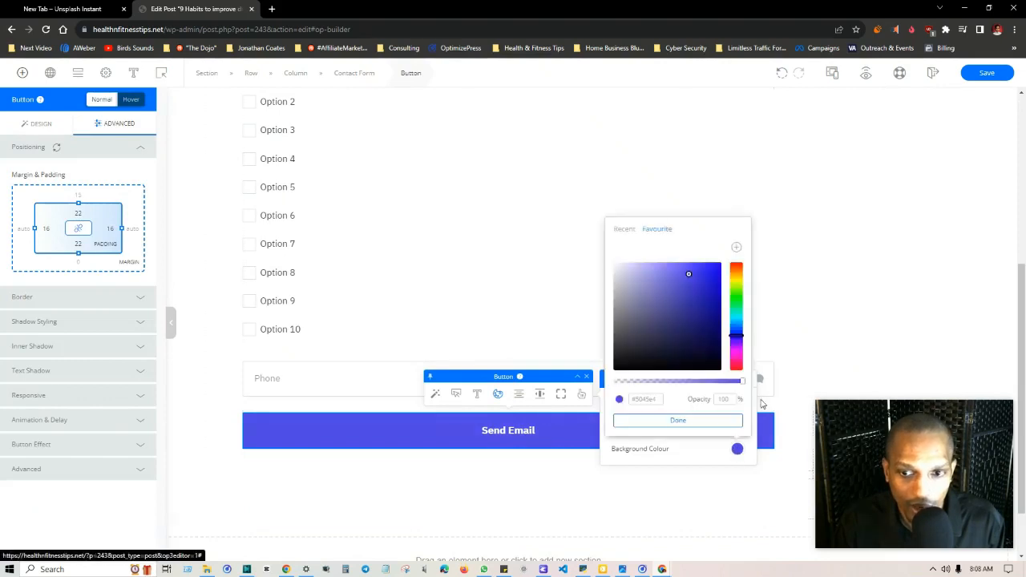
click(642, 346)
mouse_move(628, 353)
mouse_down()
mouse_move(616, 370)
mouse_move(616, 277)
mouse_move(694, 321)
mouse_move(731, 373)
mouse_up()
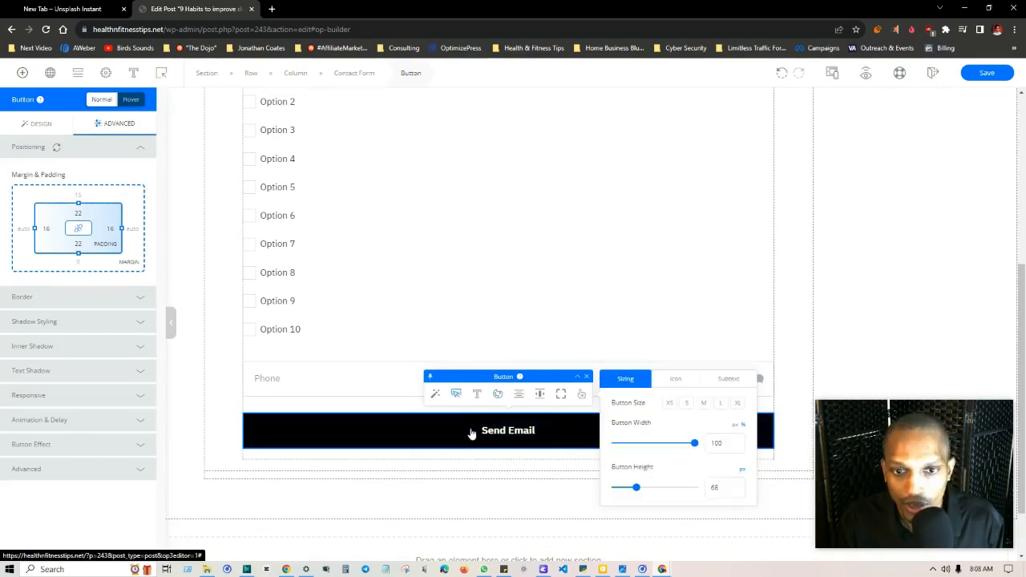
Make an icon visible on the Send Email button and try the Organic and Books icons
mouse_move(459, 398)
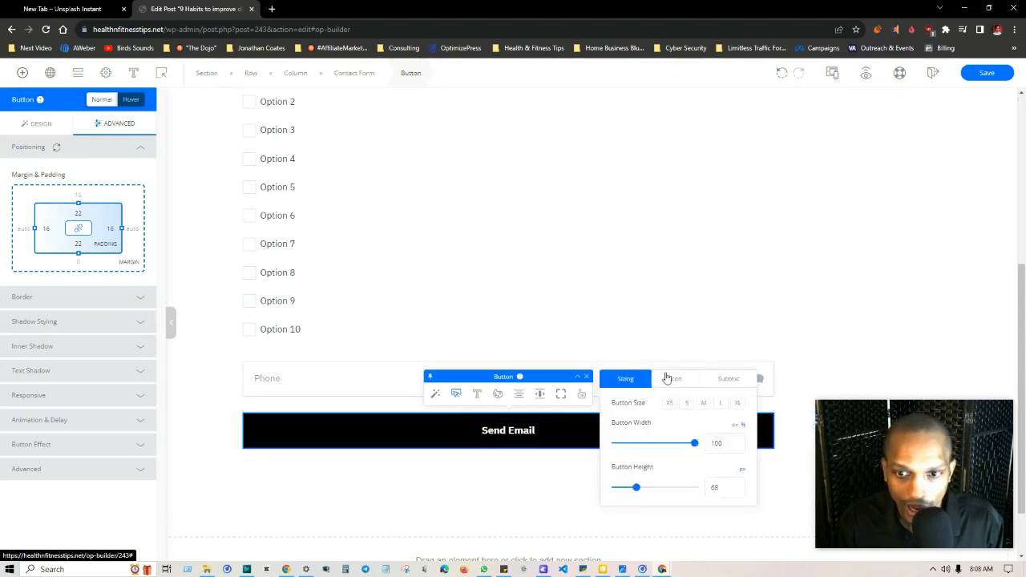
click(666, 379)
click(719, 406)
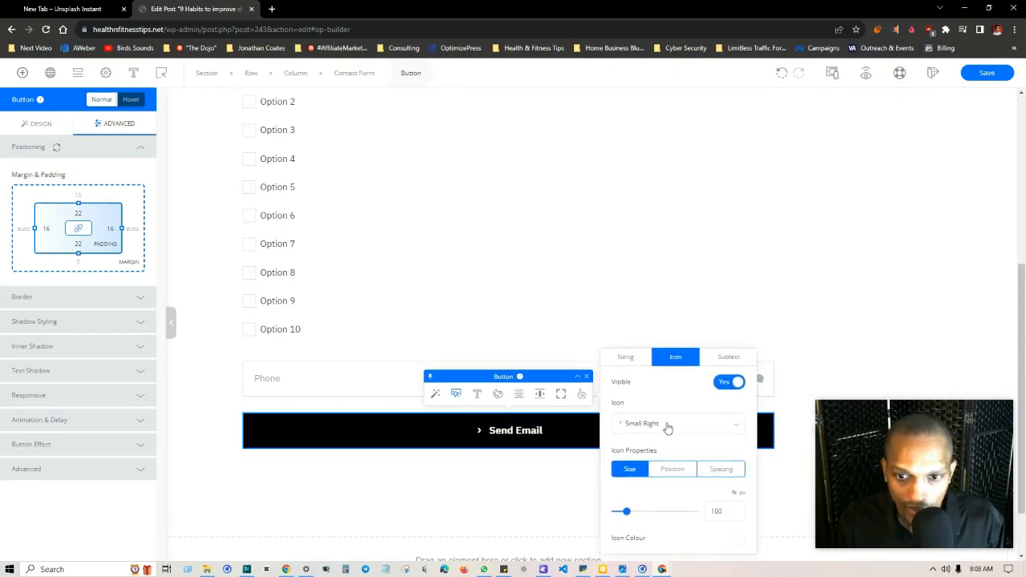
click(666, 424)
click(643, 485)
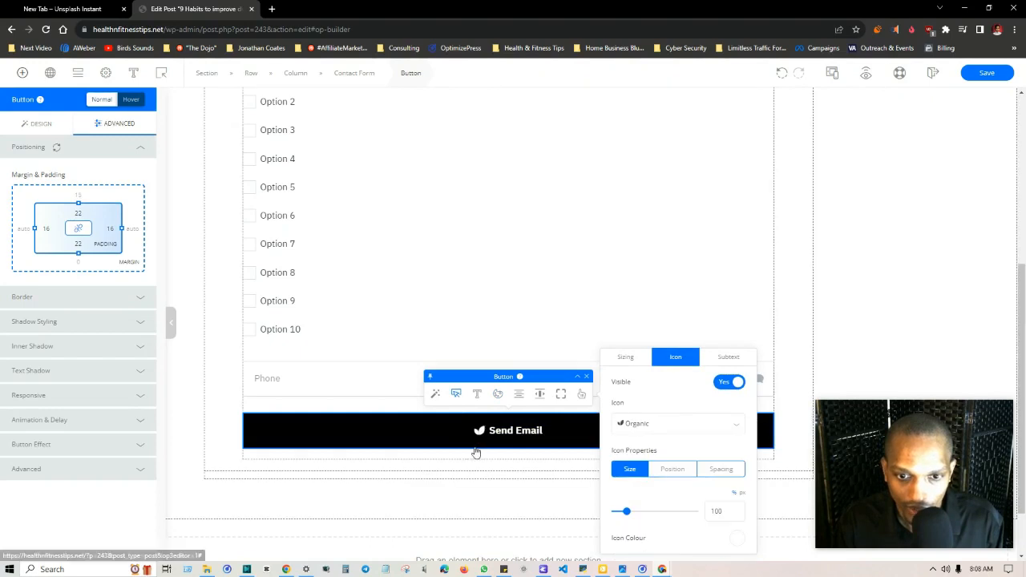
click(637, 425)
click(682, 501)
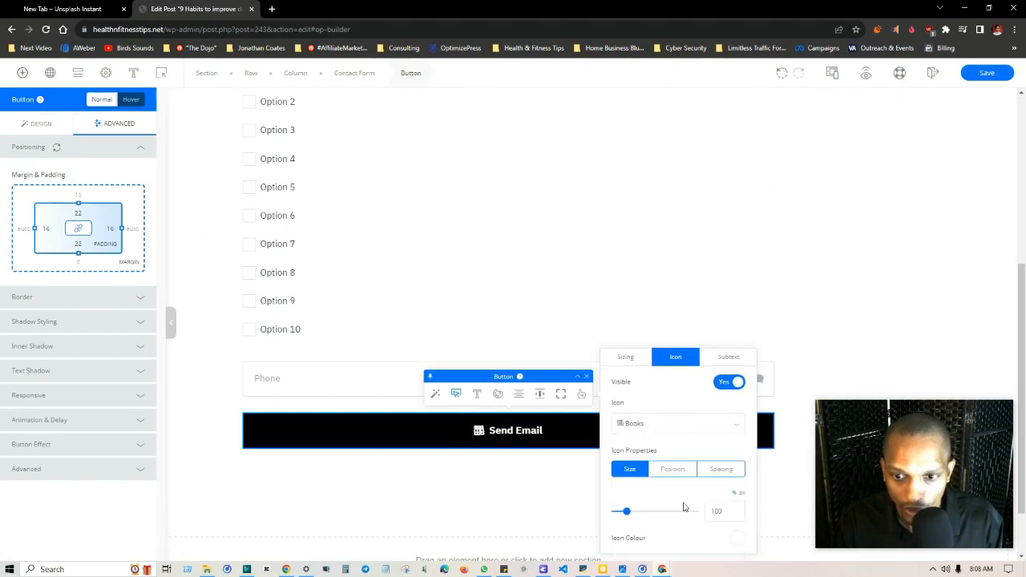
Search the icon library for "email" and apply the outlined Email envelope to the Send Email button
click(670, 429)
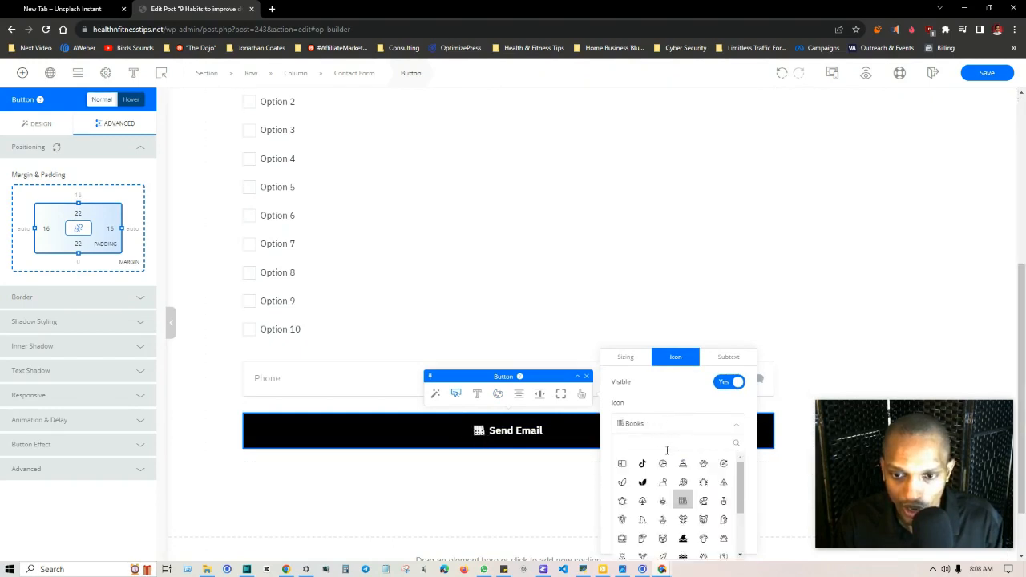
text(e)
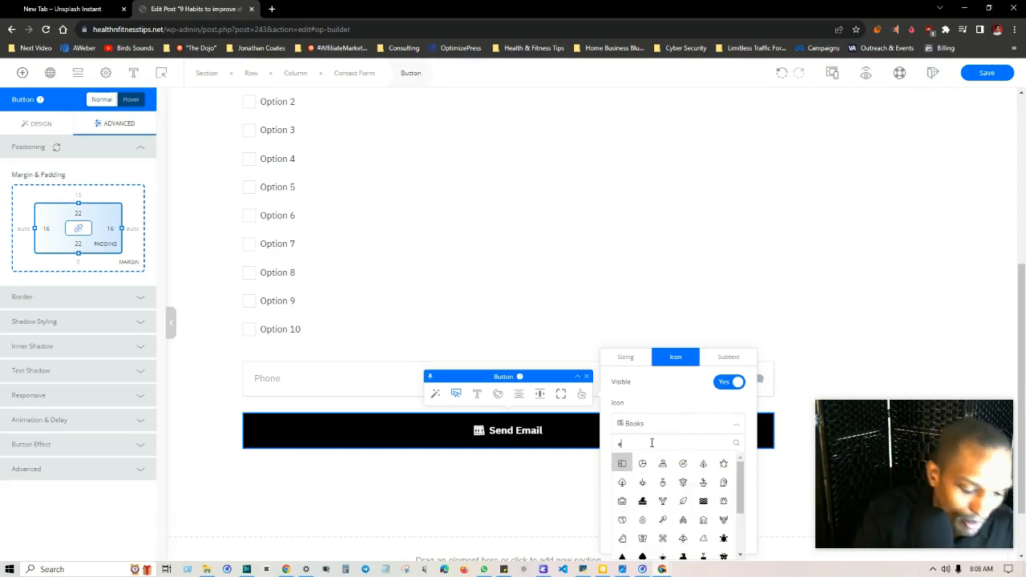
text(mail)
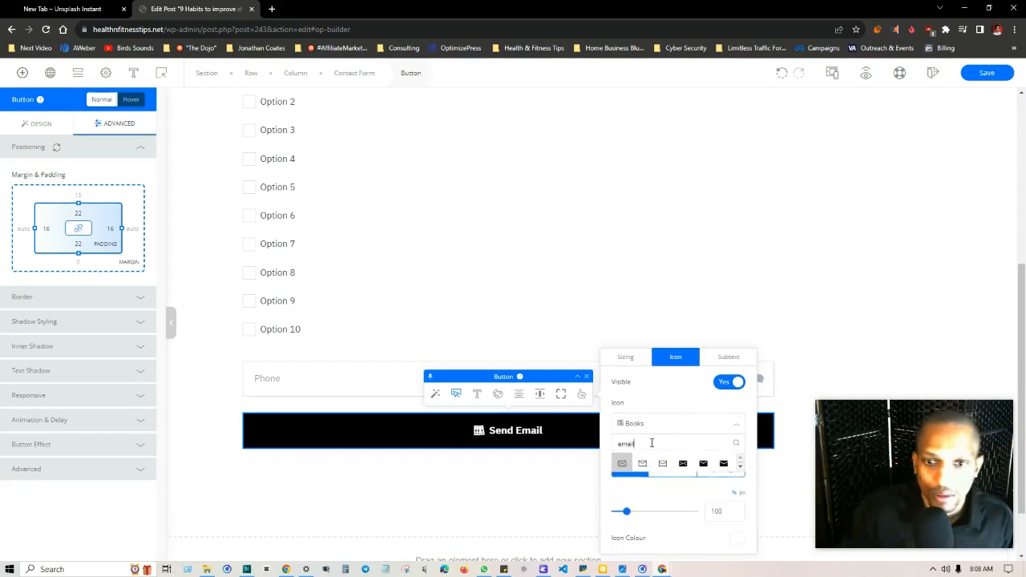
click(644, 464)
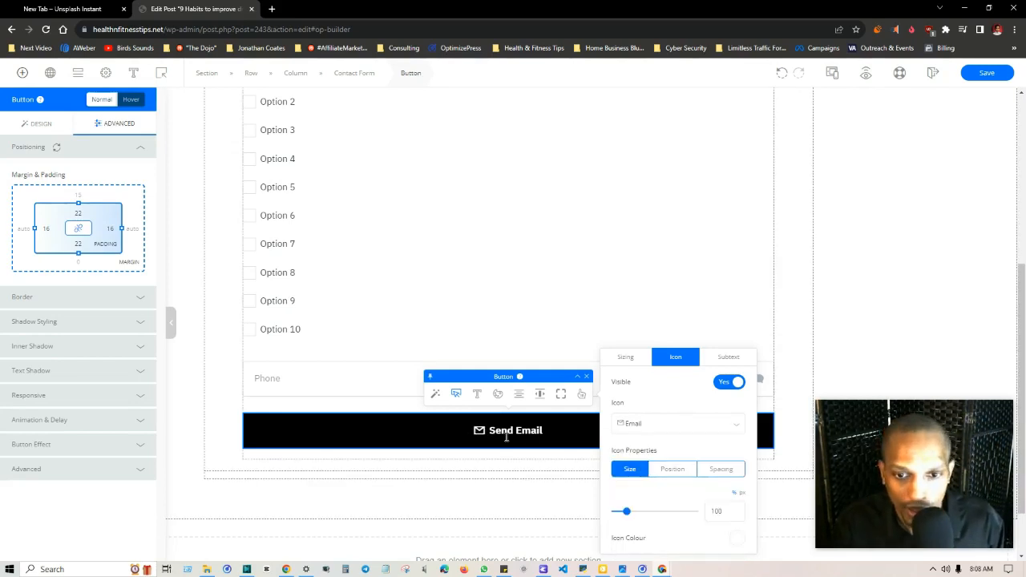
click(563, 443)
Save the page and preview the finished contact form
click(983, 121)
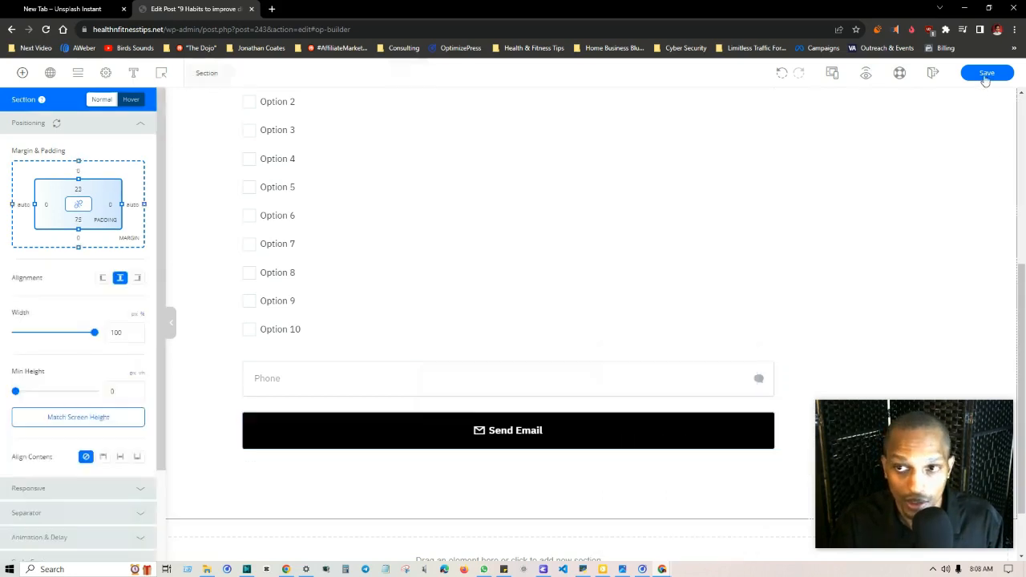
click(866, 73)
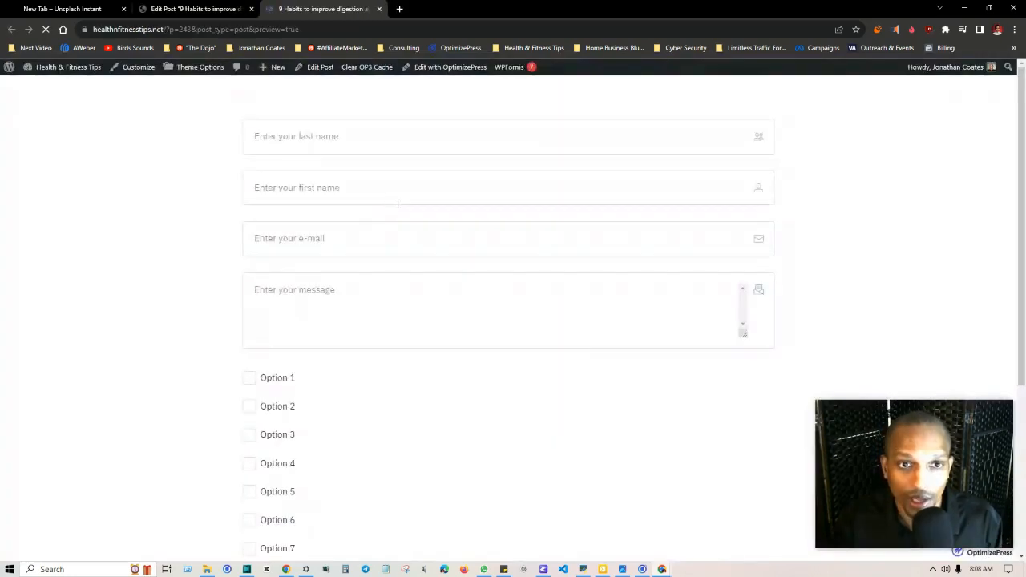
scroll(483, 327, down, 3)
scroll(345, 267, up, 3)
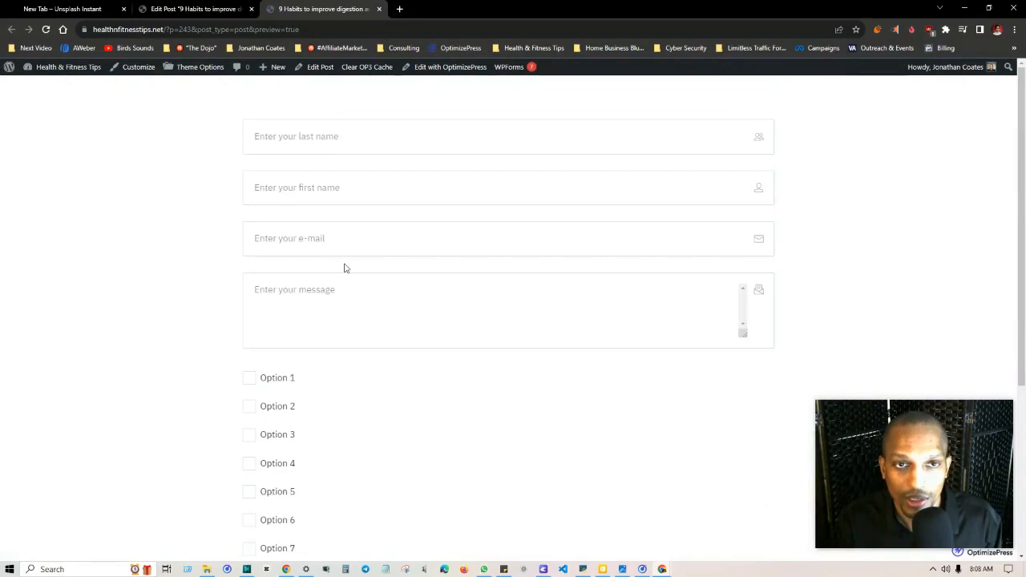
Go back from the preview to the builder and exit to the post's WordPress edit screen
click(188, 9)
click(934, 76)
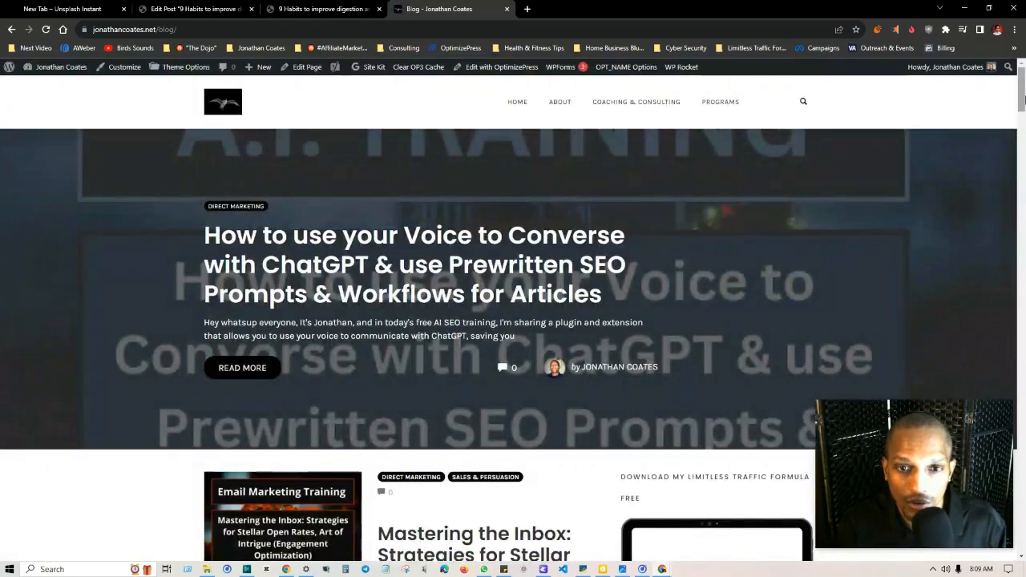
Look through the training articles on the blog page and go back to the post's edit screen
drag(1023, 97, 1024, 212)
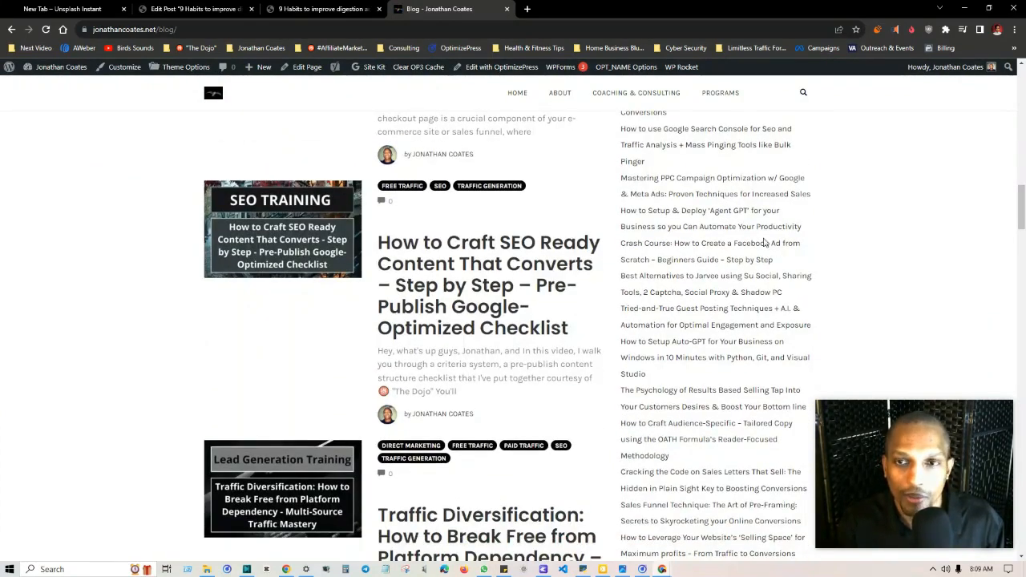
scroll(766, 242, up, 6)
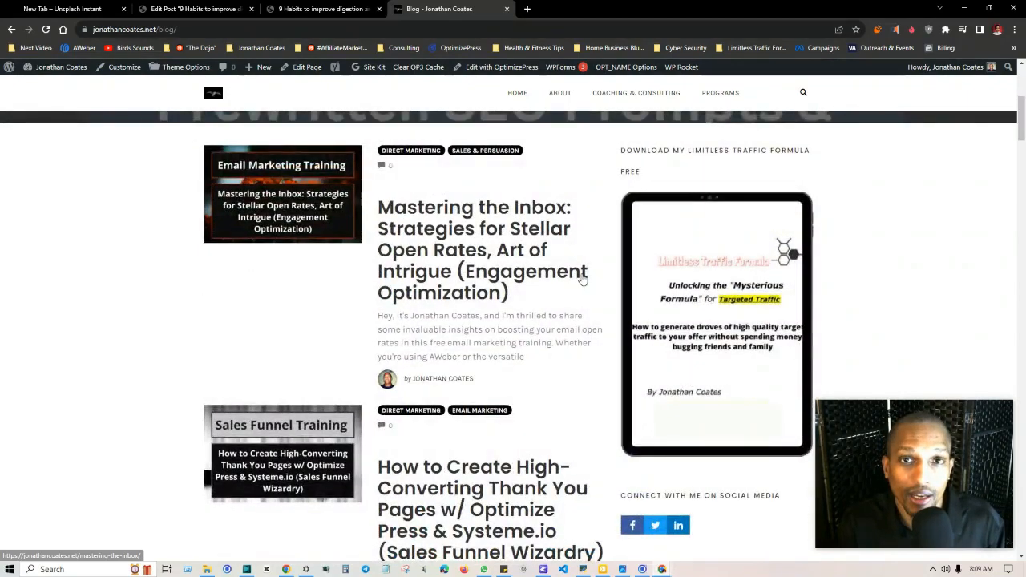
scroll(223, 249, up, 2)
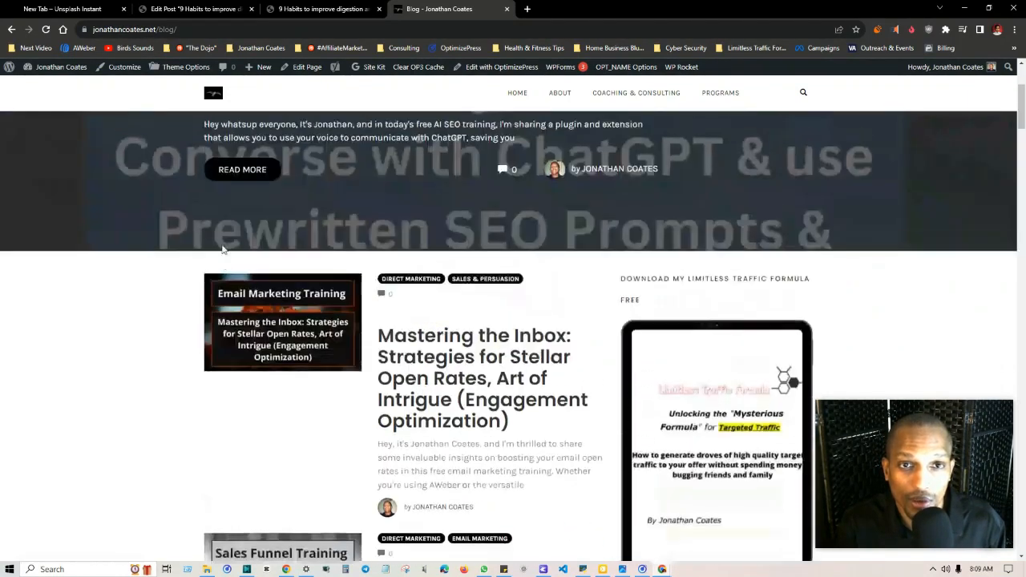
scroll(223, 249, up, 3)
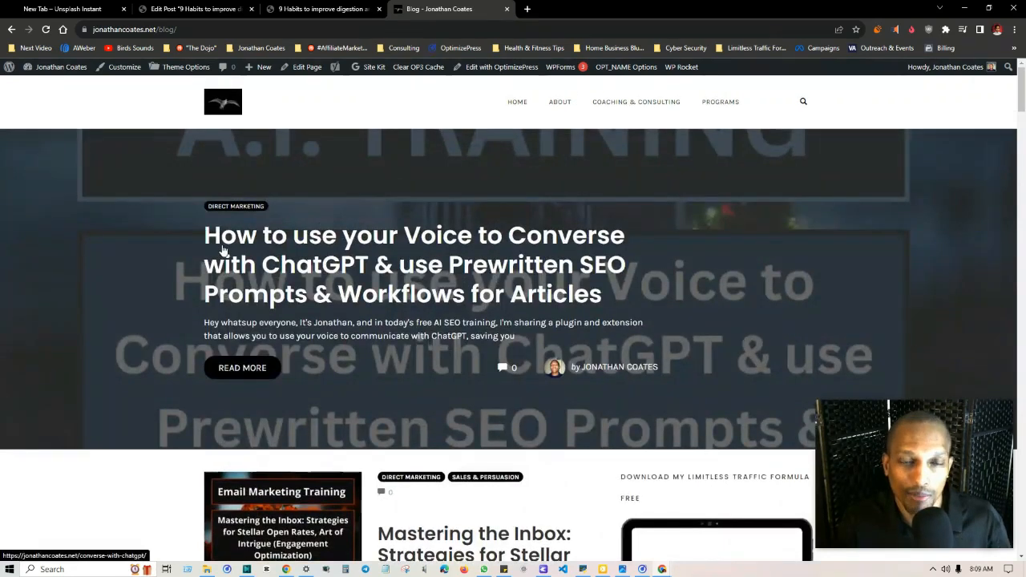
scroll(222, 251, down, 2)
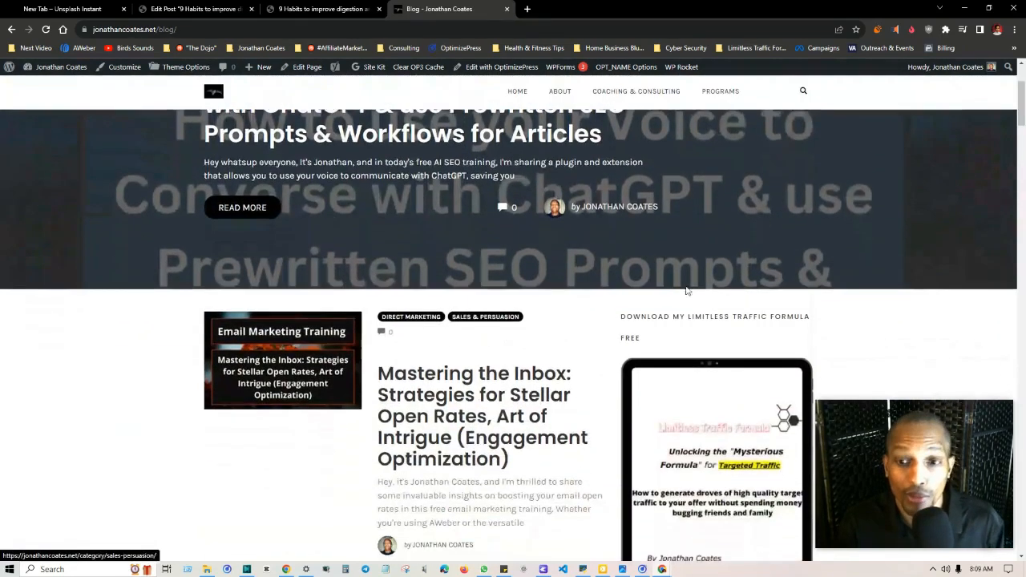
scroll(367, 148, up, 2)
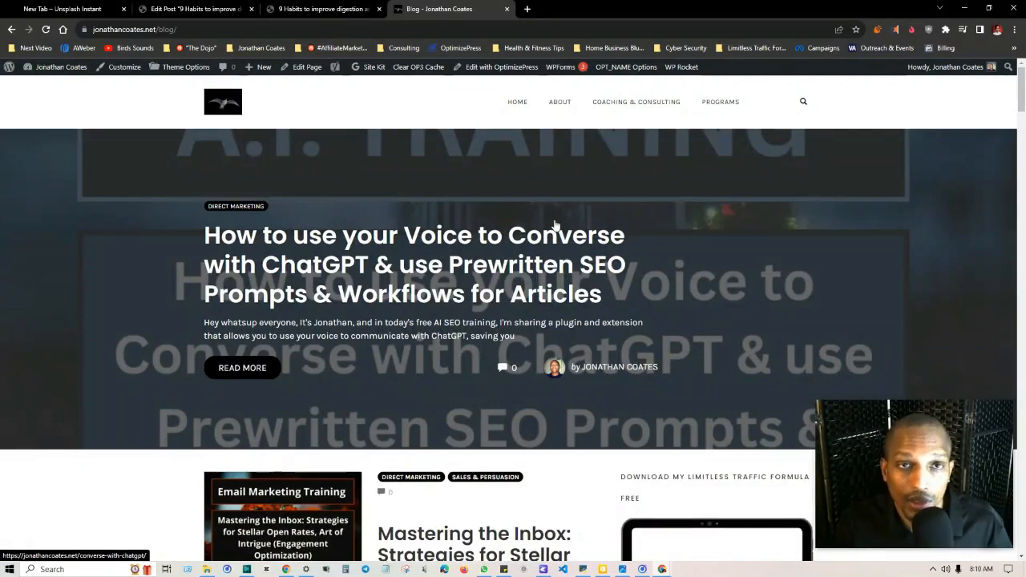
click(238, 7)
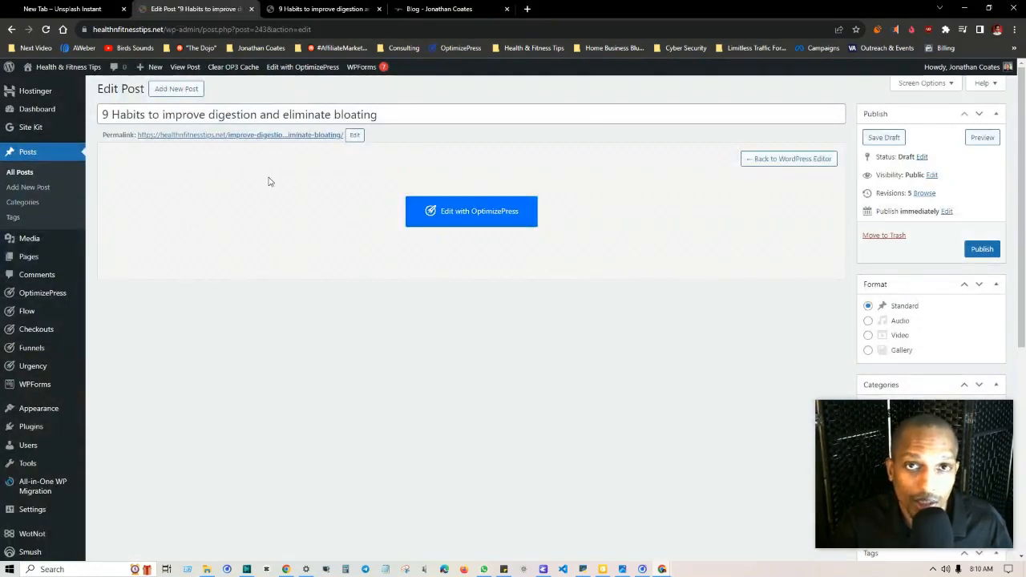